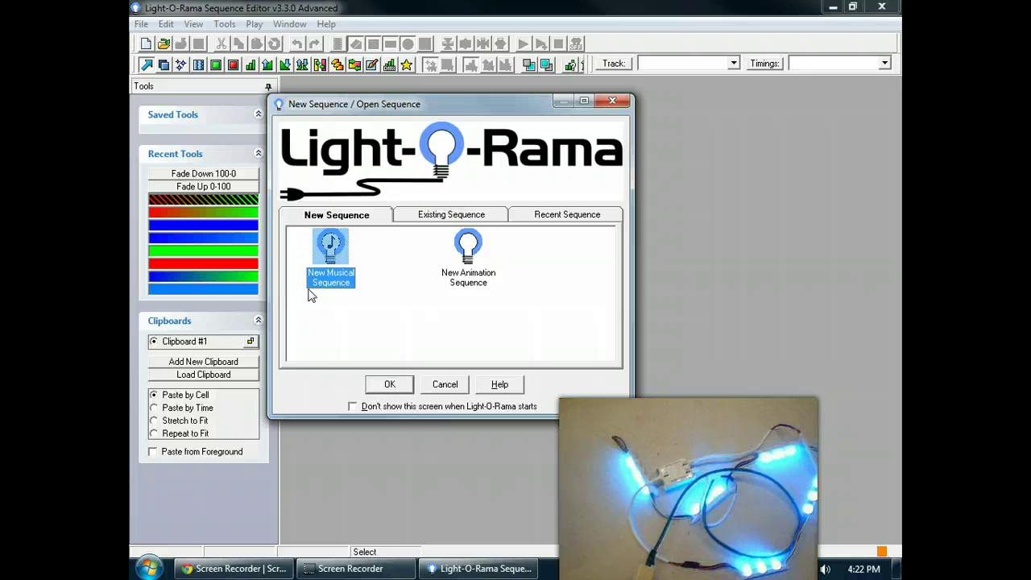
- Create a new animation sequence, accepting the default eight-channel options
{"action": "left_click", "coordinate": [465, 272]}
{"action": "left_click", "coordinate": [372, 387]}
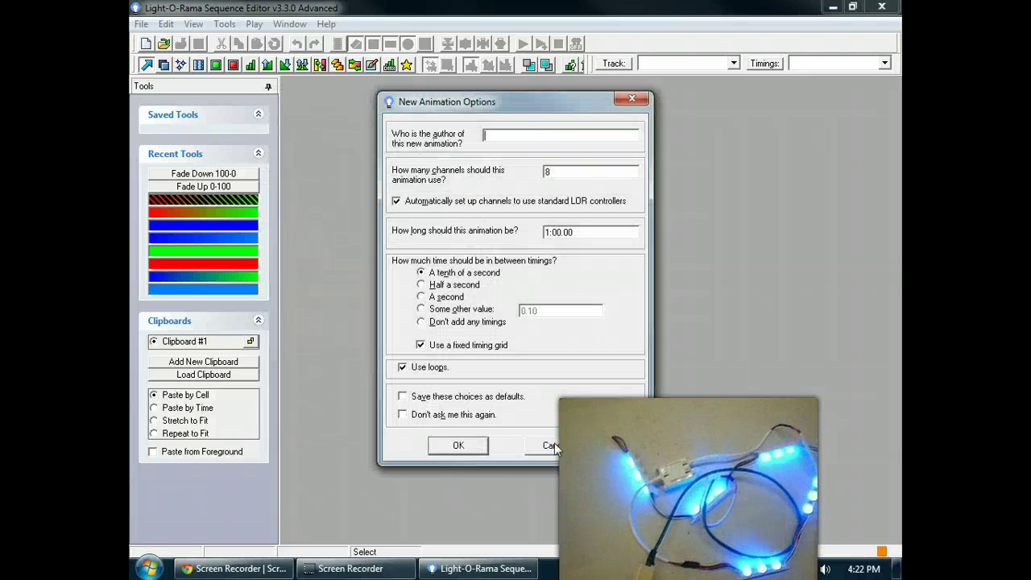
{"action": "left_click", "coordinate": [516, 444]}
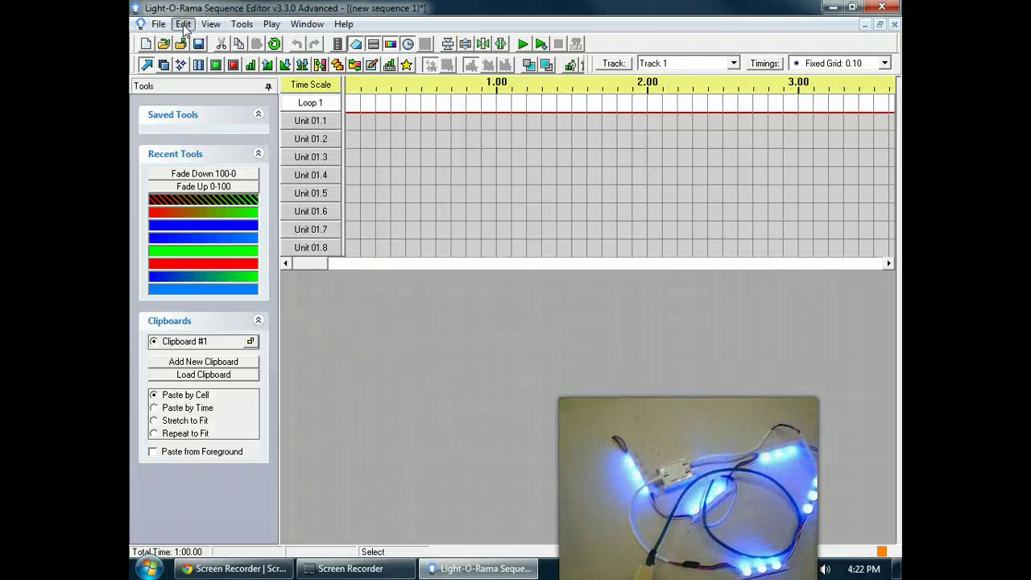
- Open Network Preferences from the Edit menu
{"action": "left_click", "coordinate": [184, 25]}
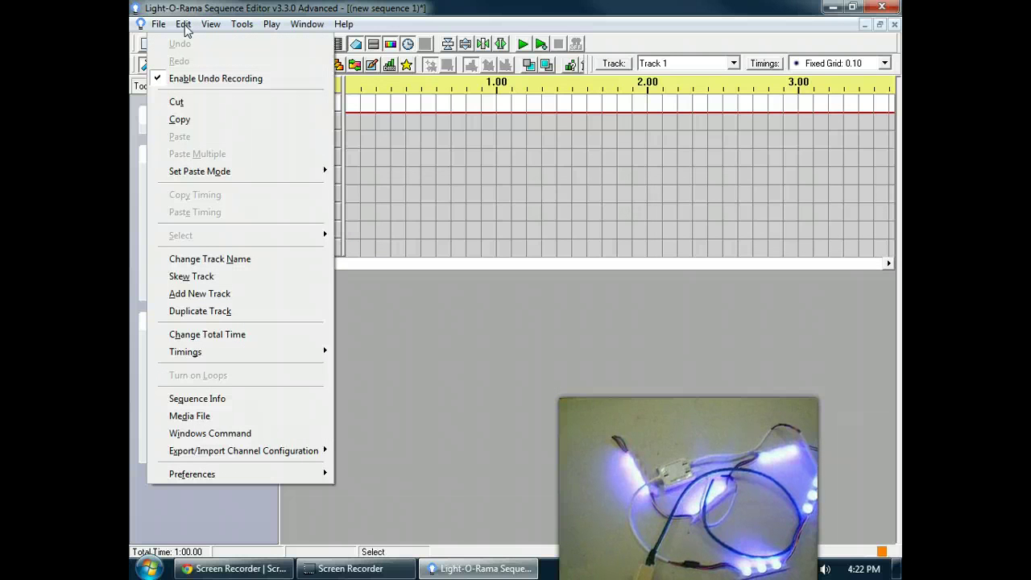
{"action": "mouse_move", "coordinate": [247, 481]}
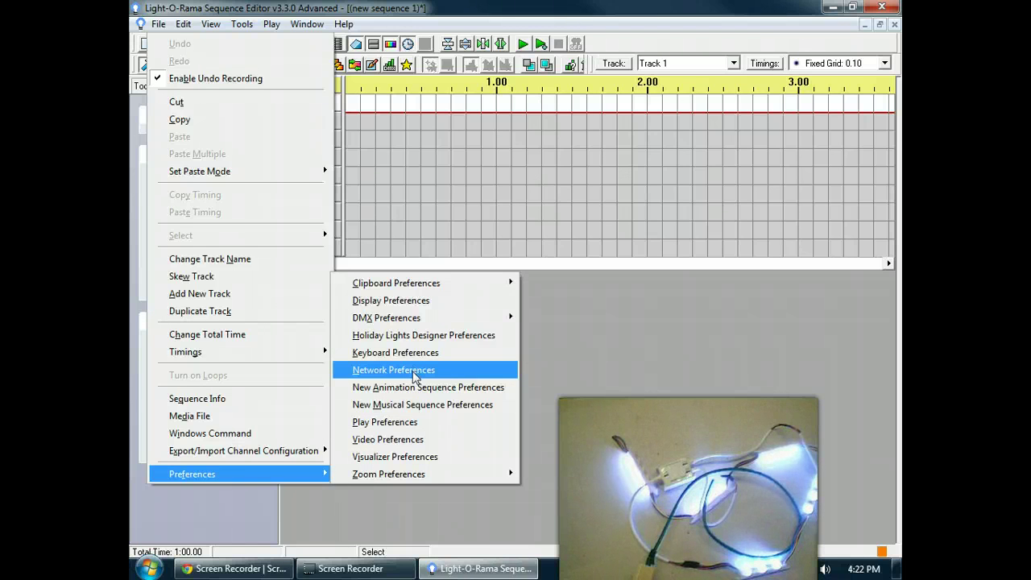
{"action": "left_click", "coordinate": [394, 370]}
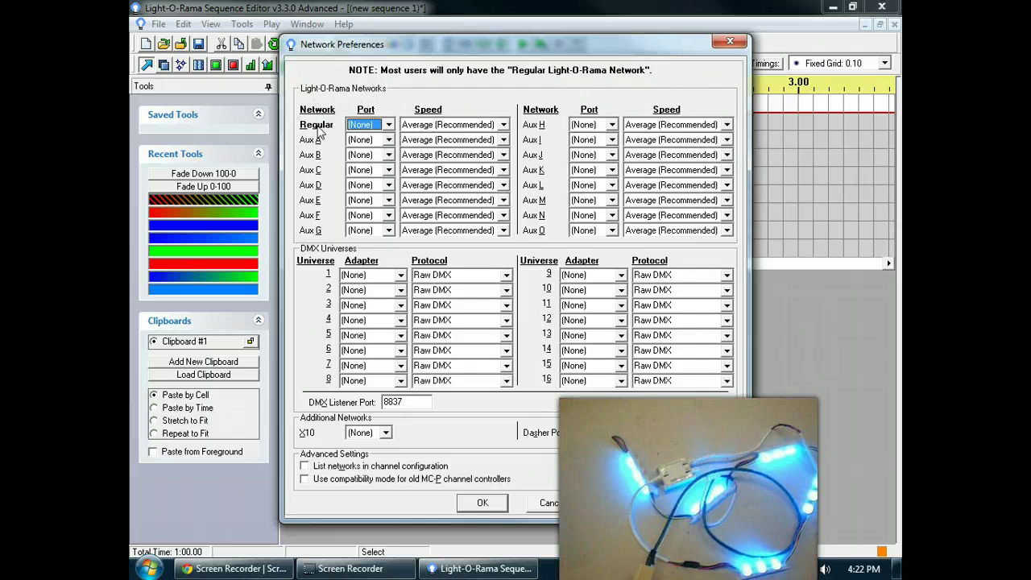
- Check the Regular network port choices and leave the port at (None)
{"action": "left_click", "coordinate": [388, 125]}
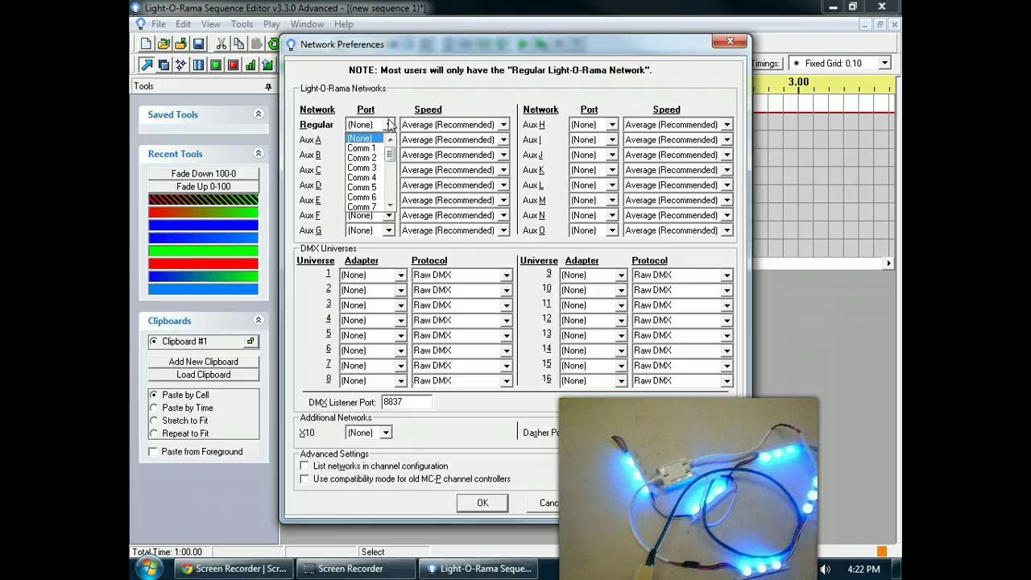
{"action": "left_click", "coordinate": [389, 125]}
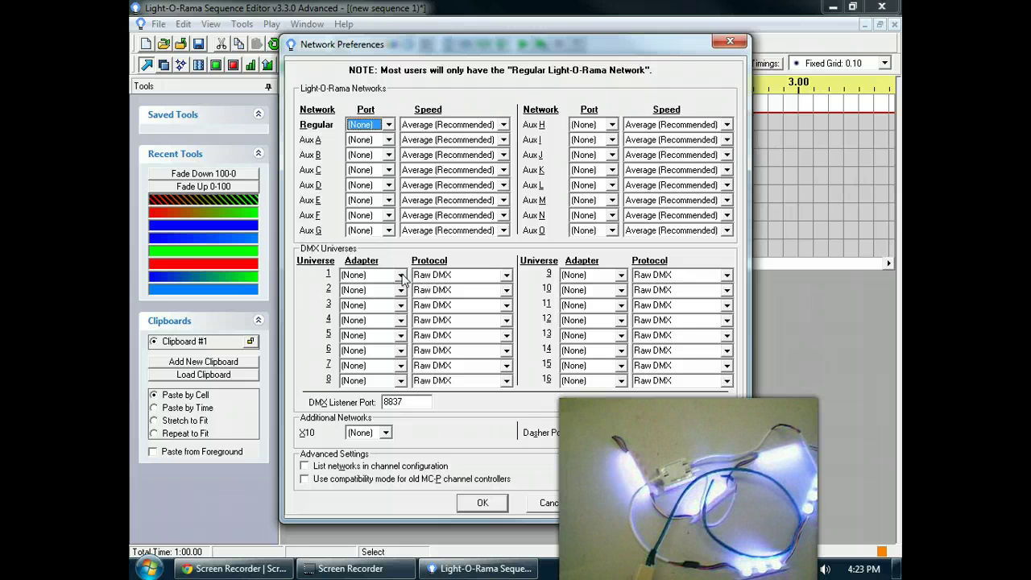
- Assign adapter AH00RYHW with Raw DMX protocol to DMX Universe 1 and save the preferences
{"action": "left_click", "coordinate": [400, 275]}
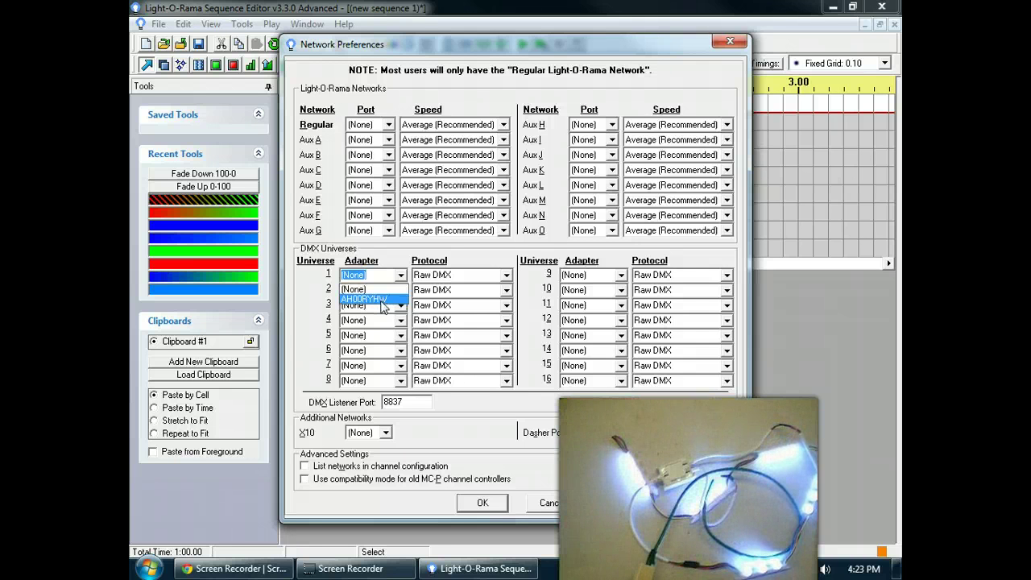
{"action": "left_click", "coordinate": [382, 302]}
{"action": "left_click", "coordinate": [507, 275]}
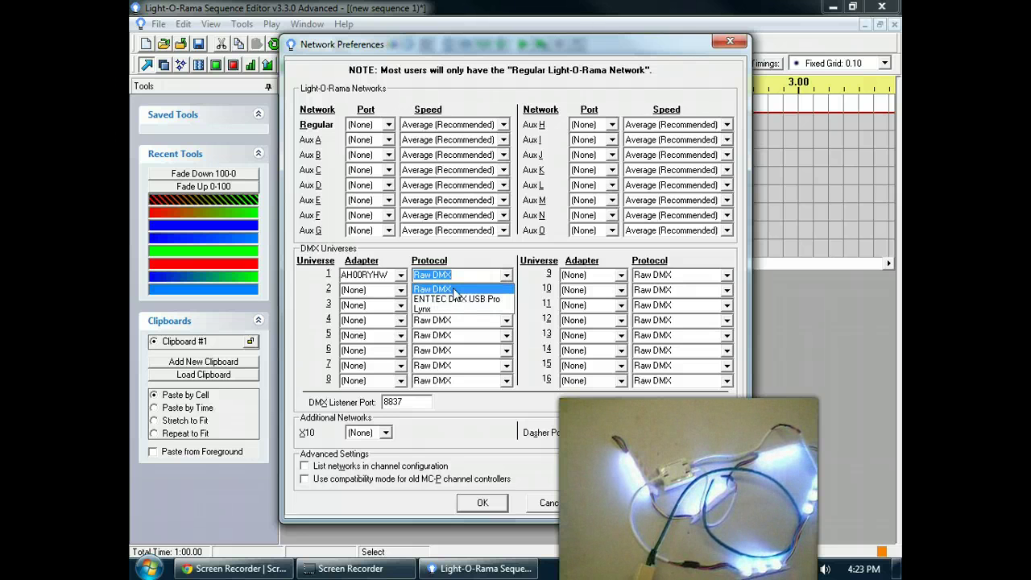
{"action": "left_click", "coordinate": [445, 289]}
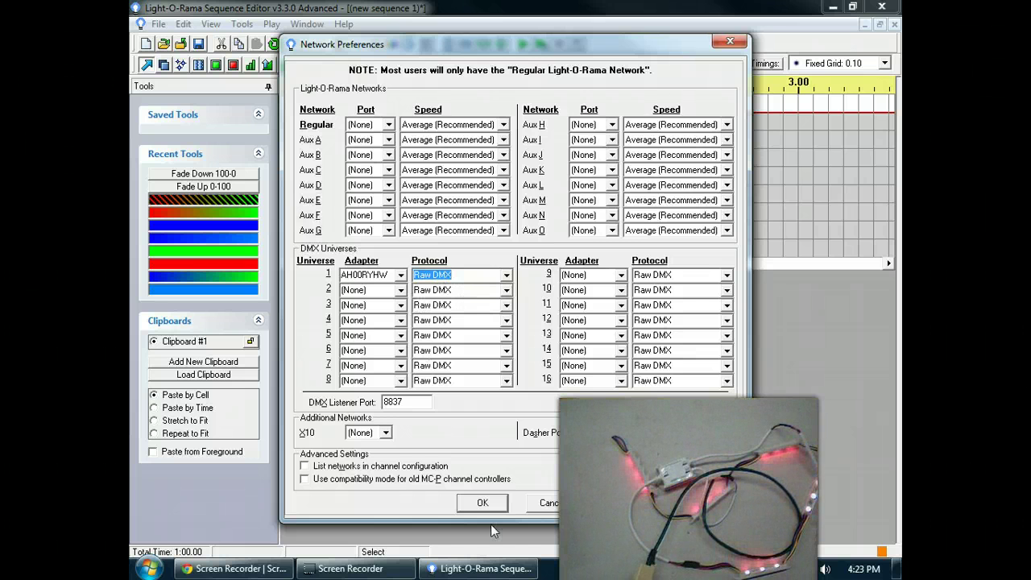
{"action": "left_click", "coordinate": [484, 505]}
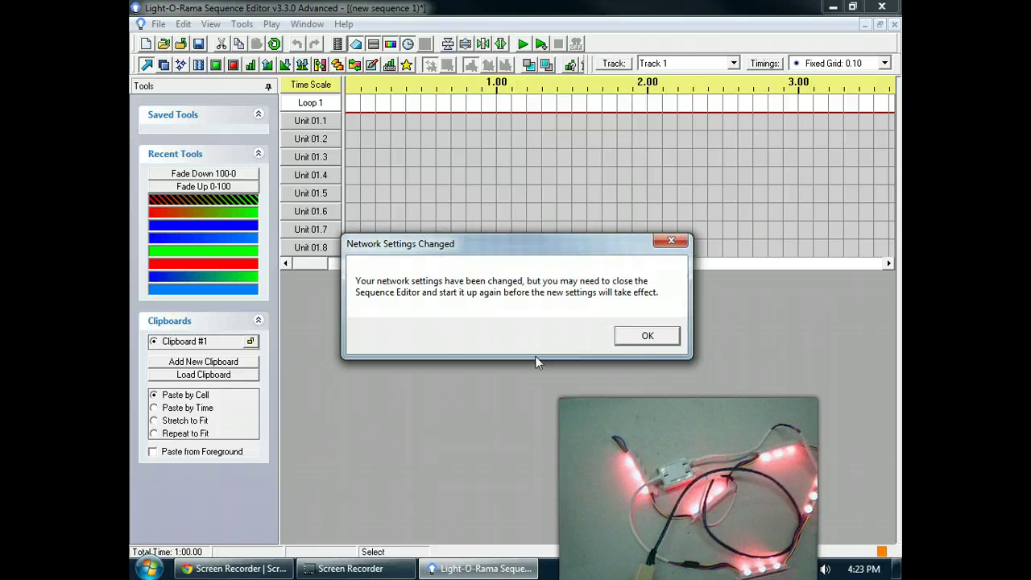
{"action": "left_click", "coordinate": [648, 340]}
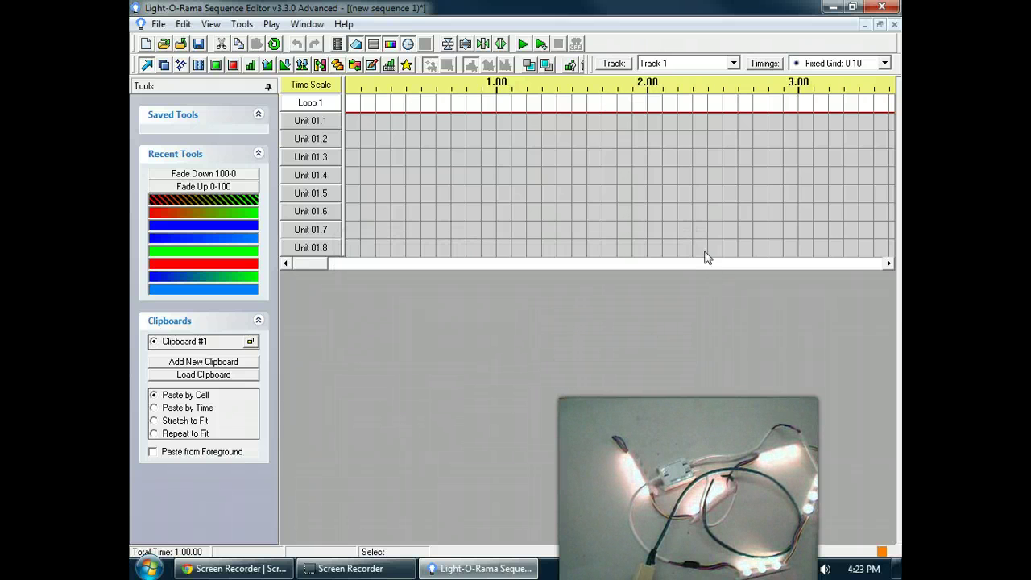
- Exit the Sequence Editor without saving the sequence
{"action": "double_click", "coordinate": [140, 13]}
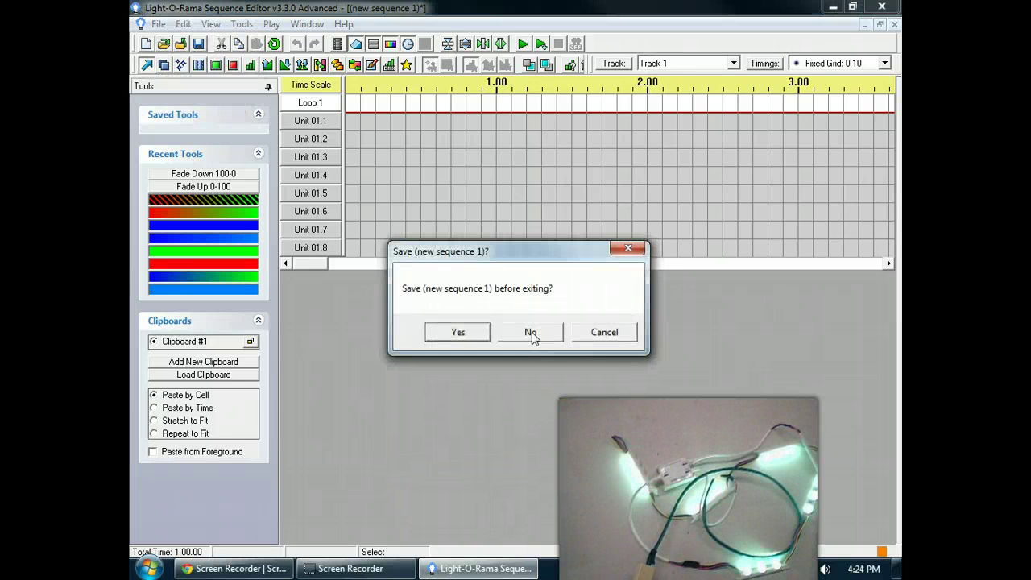
{"action": "left_click", "coordinate": [531, 337]}
{"action": "left_click", "coordinate": [148, 568]}
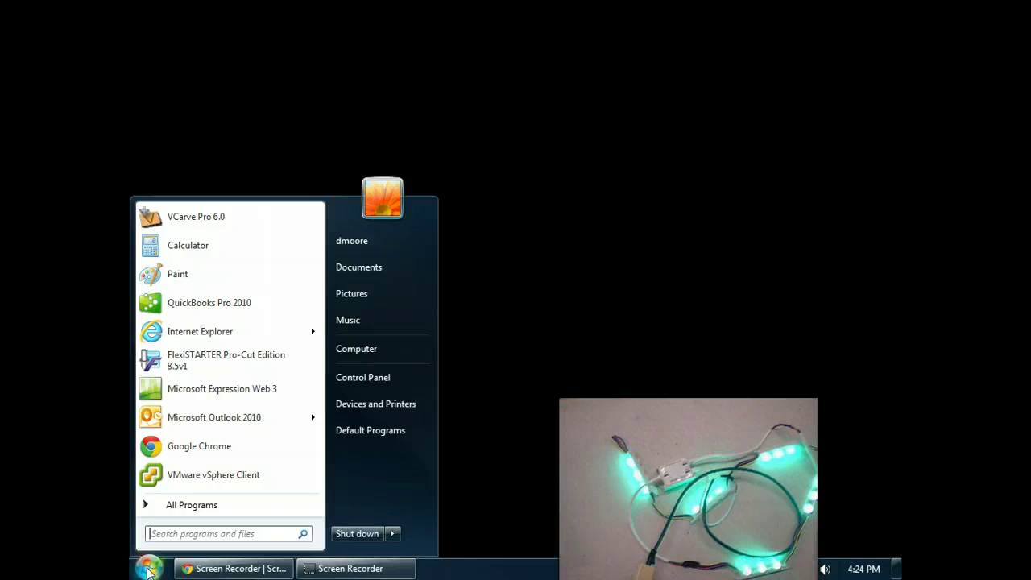
- Relaunch Light-O-Rama Sequence Editor from the All Programs list
{"action": "left_click", "coordinate": [189, 506]}
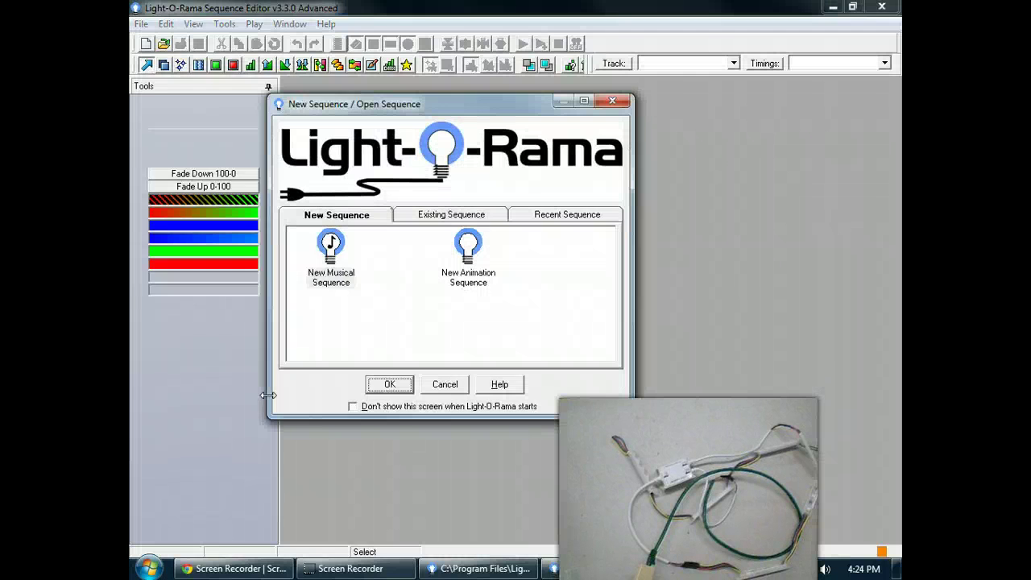
- Start a new 1:00.00 animation sequence with eight channels on a 0.10 grid
{"action": "left_click", "coordinate": [467, 269]}
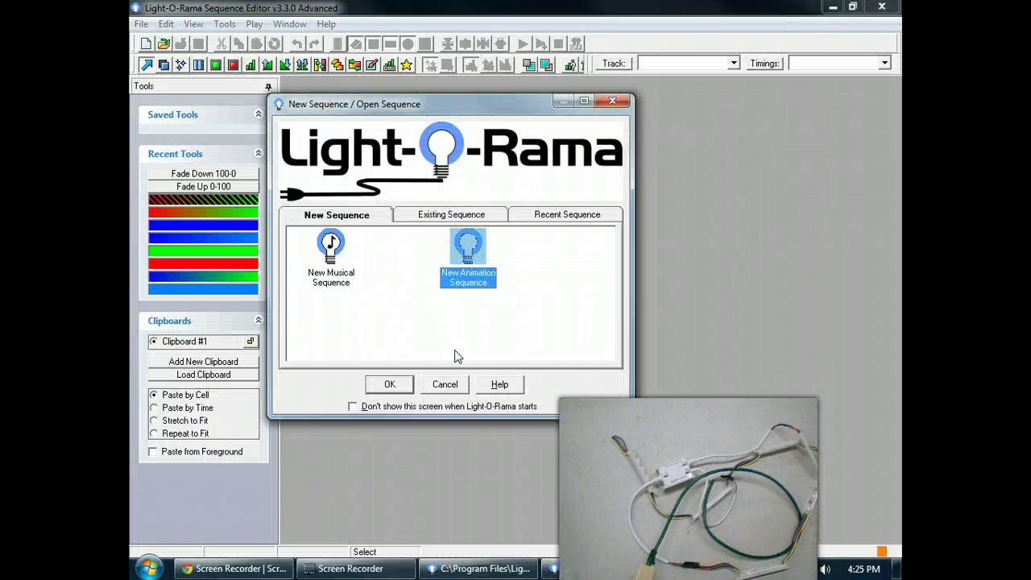
{"action": "left_click", "coordinate": [398, 386]}
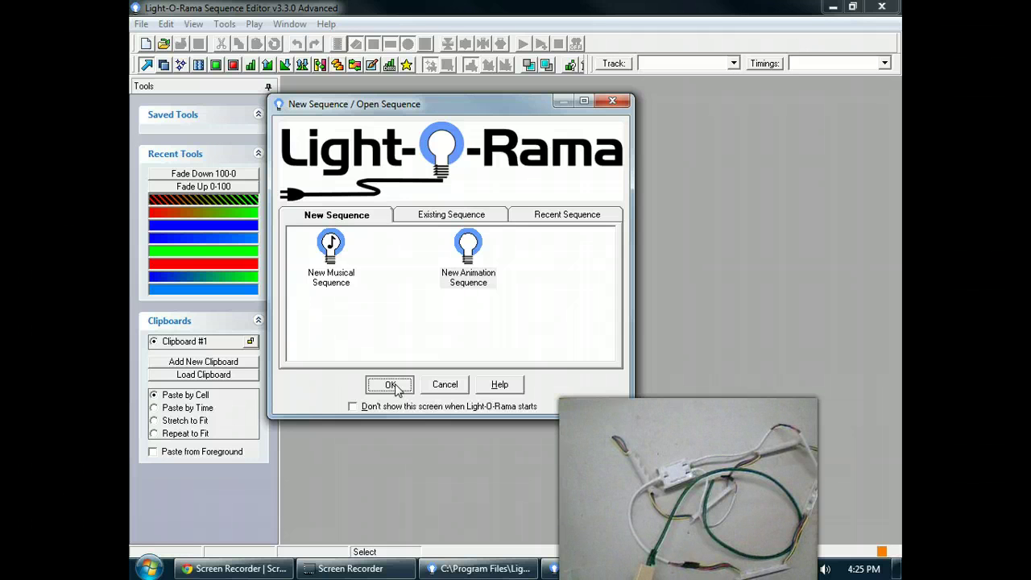
{"action": "left_click", "coordinate": [392, 386]}
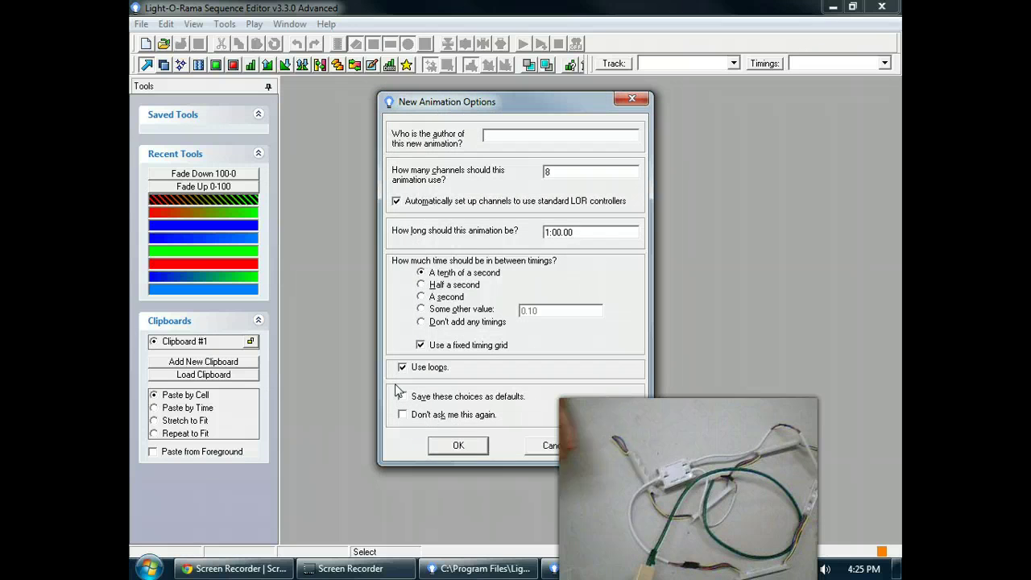
{"action": "left_click", "coordinate": [471, 447]}
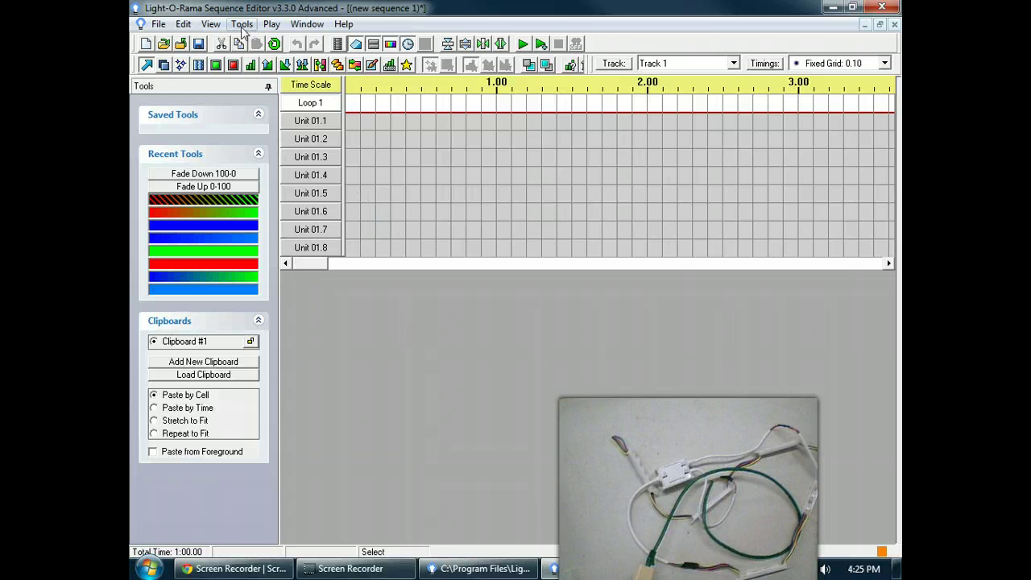
- Inspect Unit 01.1's settings and the Channel Configuration, closing both without changes
{"action": "double_click", "coordinate": [318, 121]}
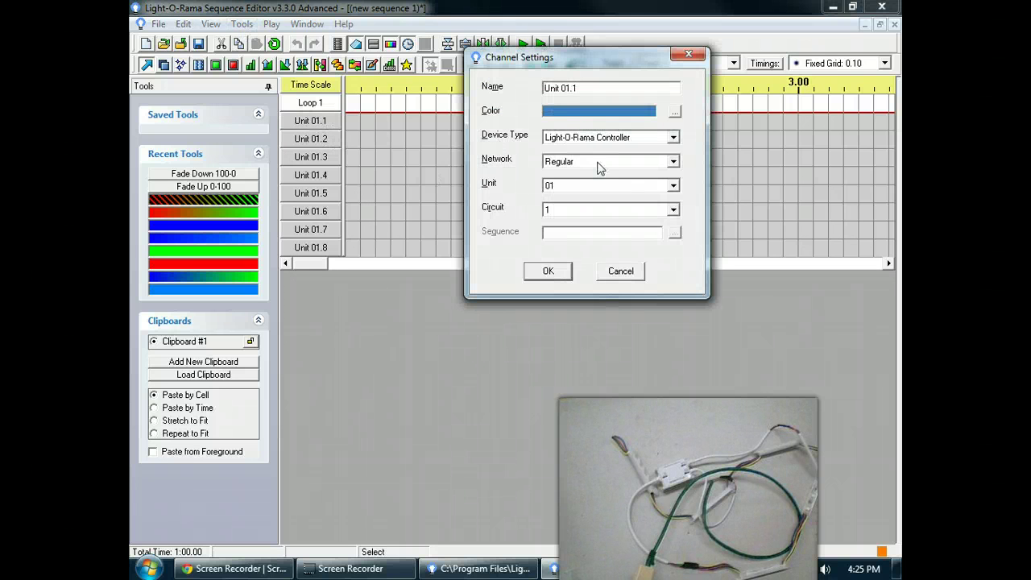
{"action": "left_click", "coordinate": [621, 271]}
{"action": "left_click", "coordinate": [242, 26]}
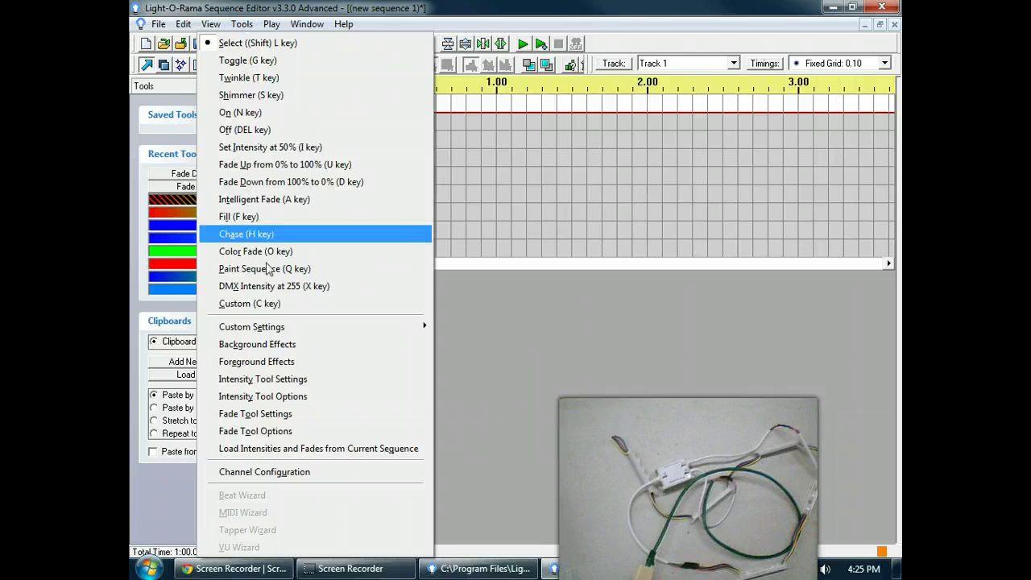
{"action": "left_click", "coordinate": [312, 472]}
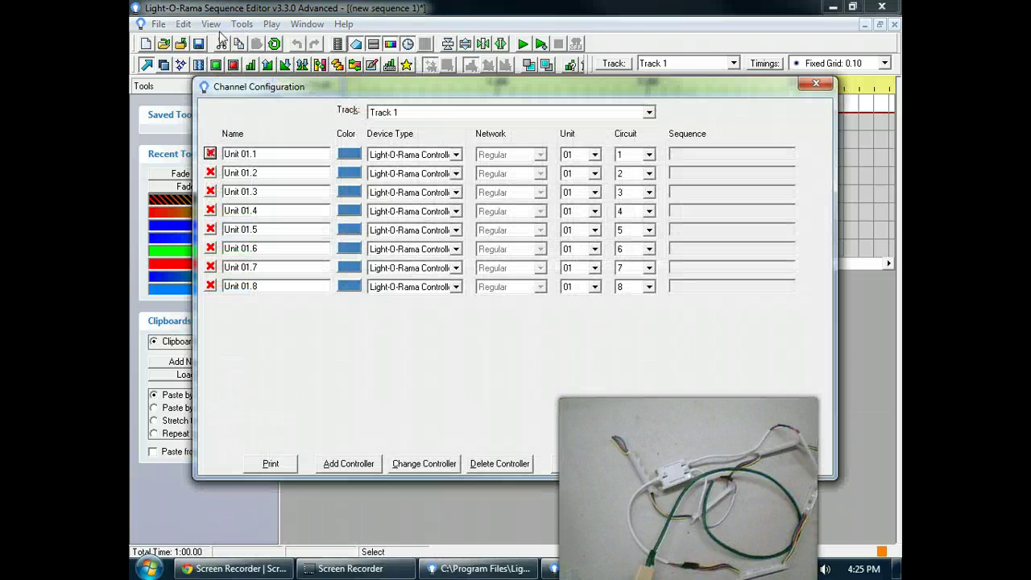
{"action": "left_click", "coordinate": [743, 466]}
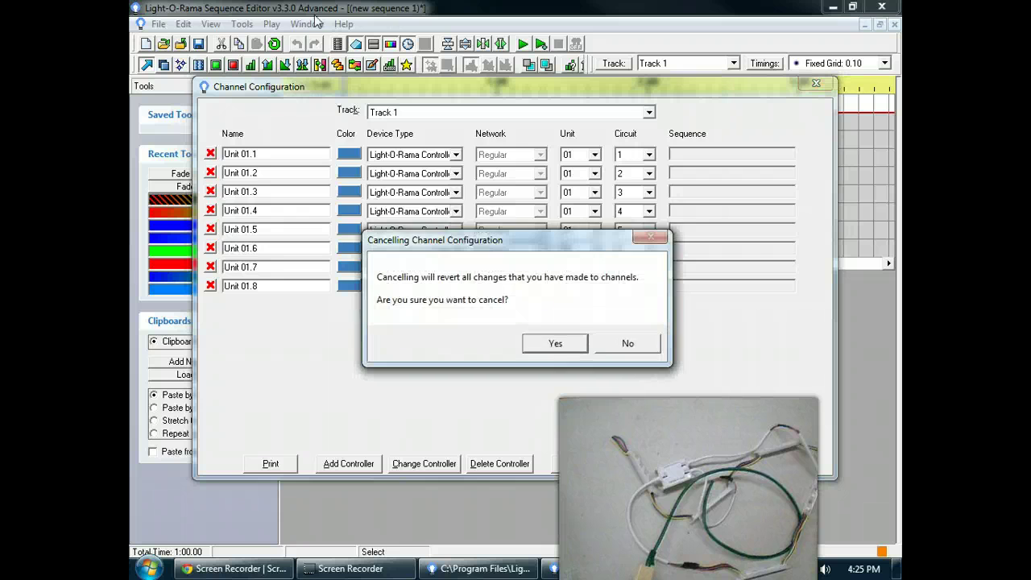
{"action": "left_click", "coordinate": [551, 343]}
- Reopen Channel Configuration and start adding a controller
{"action": "left_click", "coordinate": [242, 25]}
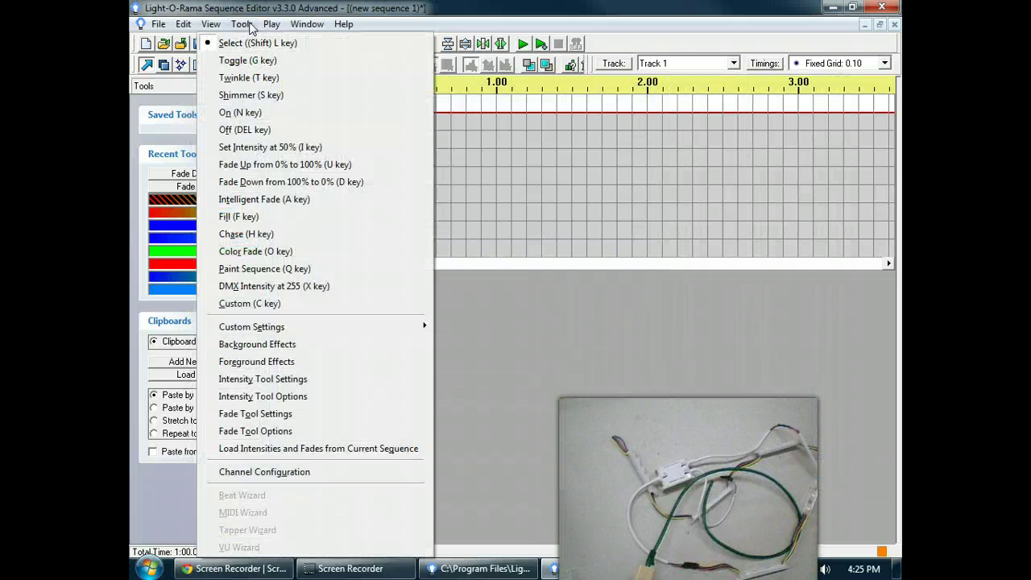
{"action": "left_click", "coordinate": [311, 474]}
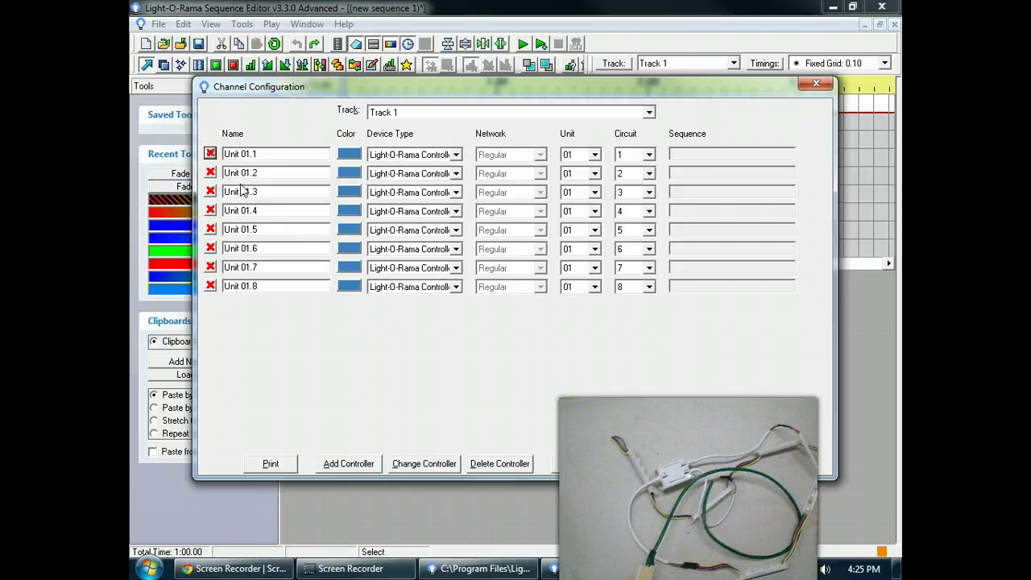
{"action": "left_click", "coordinate": [357, 466]}
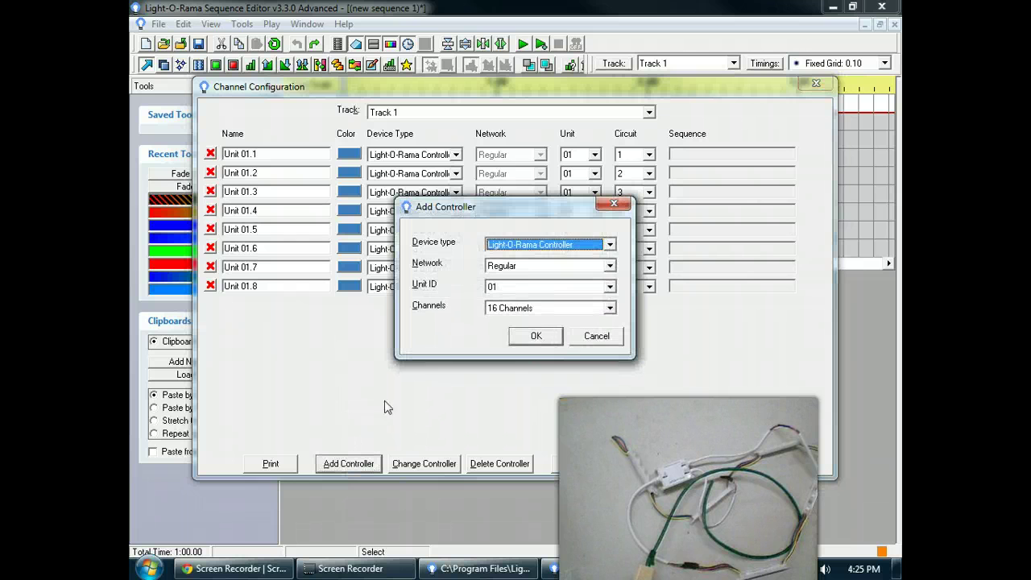
- Set the new controller's type to DMX Universe on Universe 1
{"action": "left_click", "coordinate": [575, 244]}
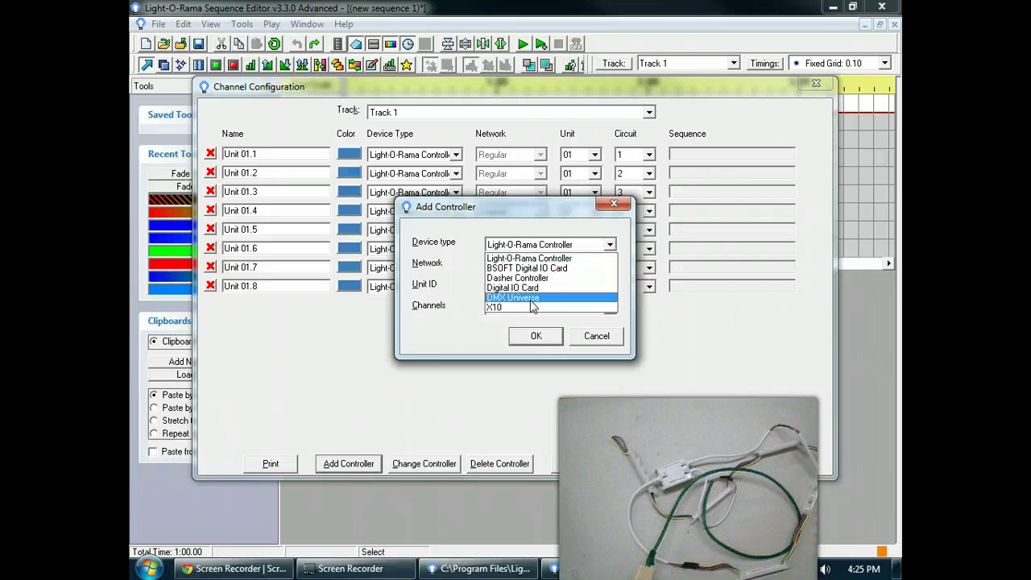
{"action": "left_click", "coordinate": [531, 300]}
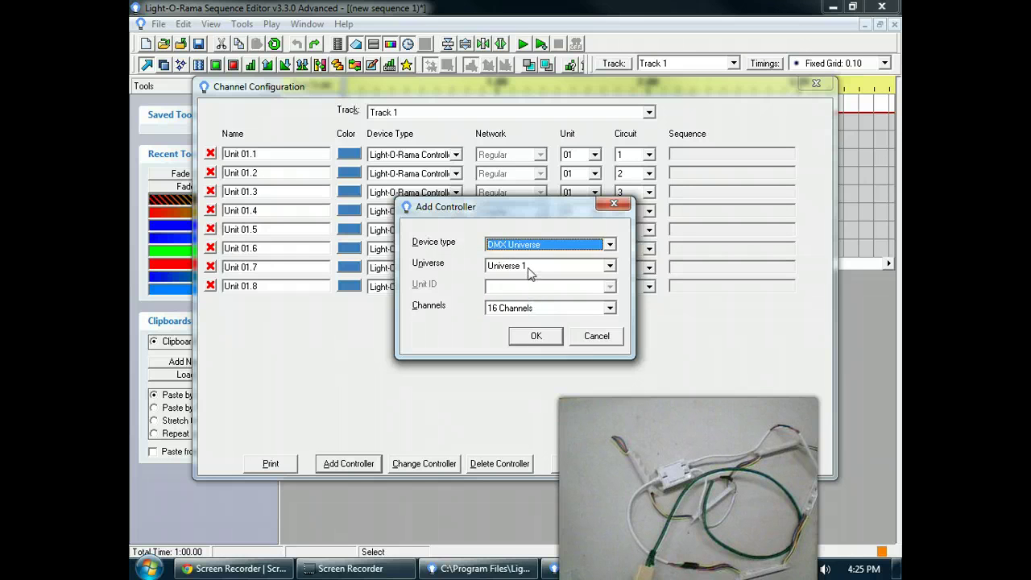
{"action": "left_click", "coordinate": [530, 269]}
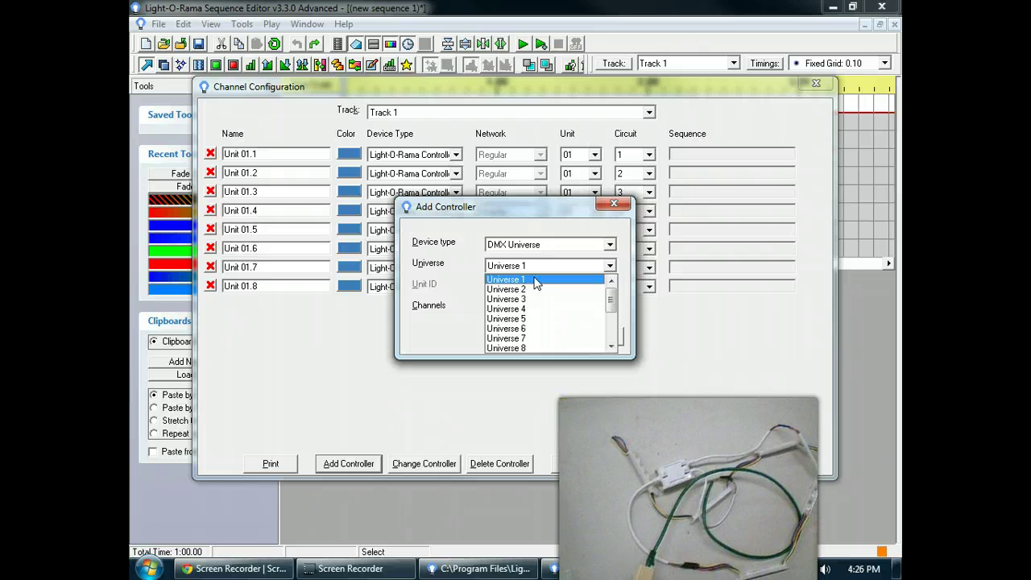
{"action": "left_click", "coordinate": [535, 280]}
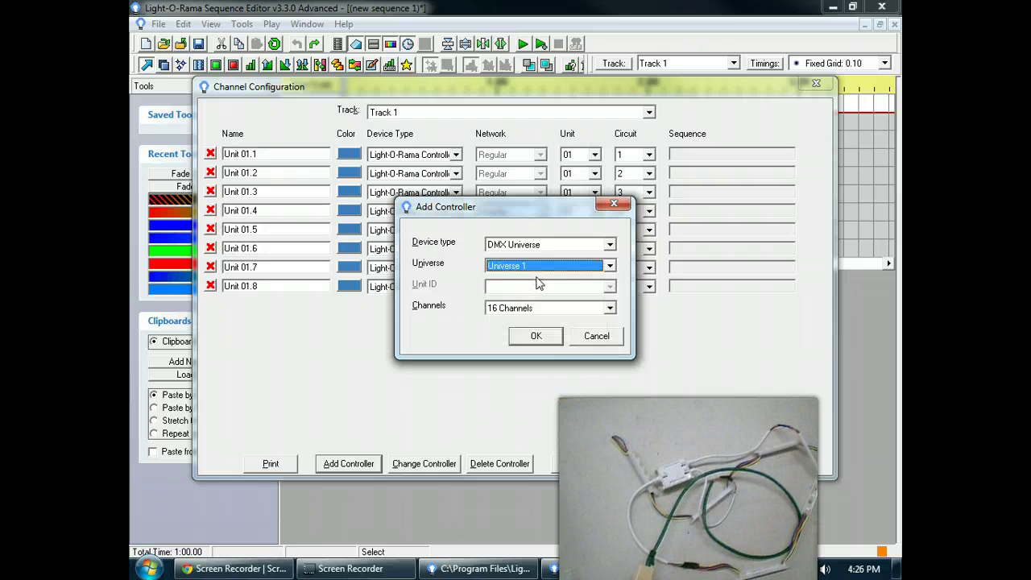
- Choose 16 channels for the controller and confirm adding it
{"action": "left_click", "coordinate": [538, 310]}
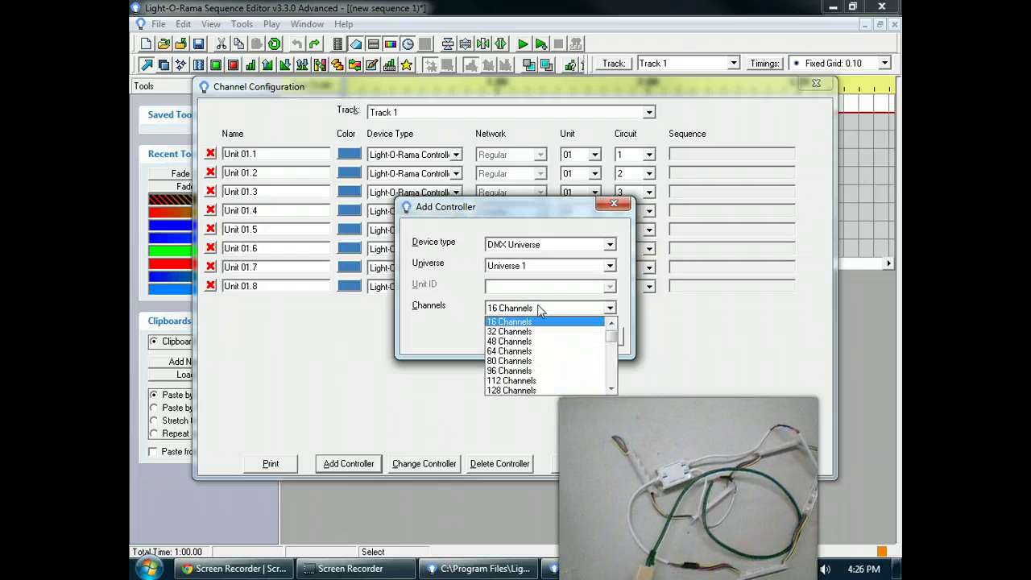
{"action": "mouse_move", "coordinate": [614, 335]}
{"action": "left_mouse_down"}
{"action": "mouse_move", "coordinate": [610, 380]}
{"action": "mouse_move", "coordinate": [610, 329]}
{"action": "left_mouse_up"}
{"action": "left_click", "coordinate": [584, 323]}
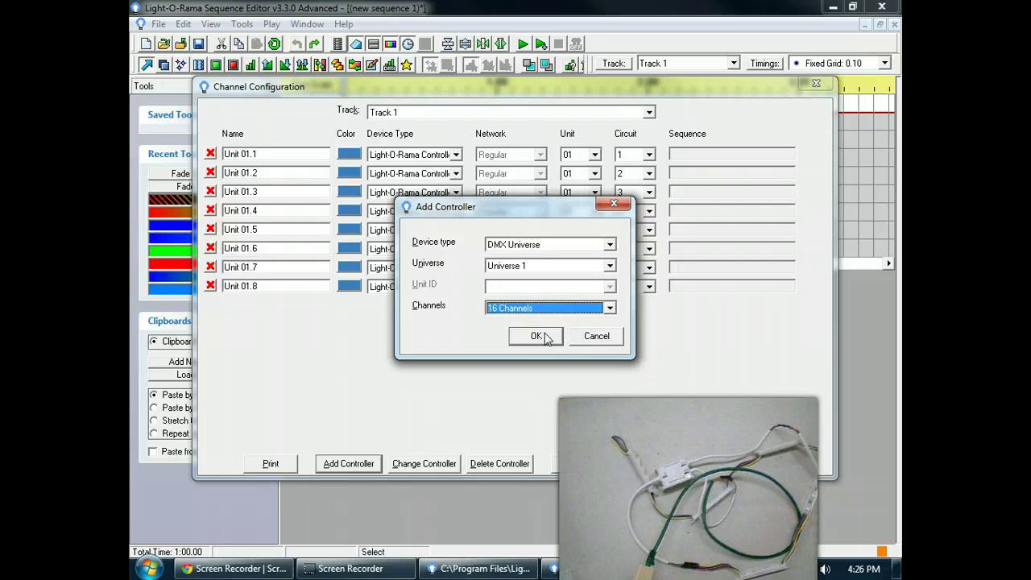
{"action": "left_click", "coordinate": [609, 313]}
{"action": "left_click_drag", "start_coordinate": [611, 337], "coordinate": [612, 382]}
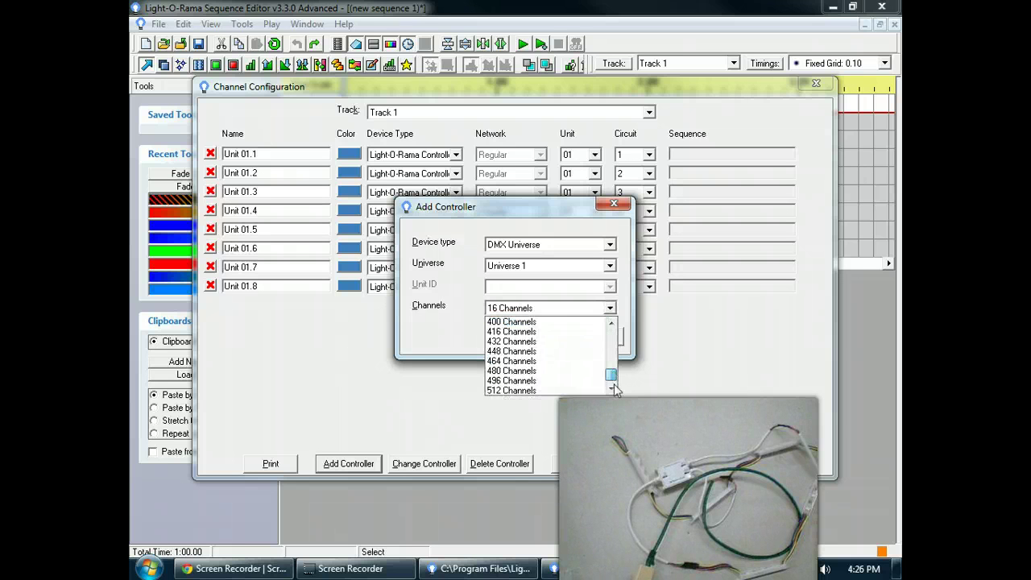
{"action": "left_click", "coordinate": [520, 393]}
{"action": "left_click", "coordinate": [535, 311]}
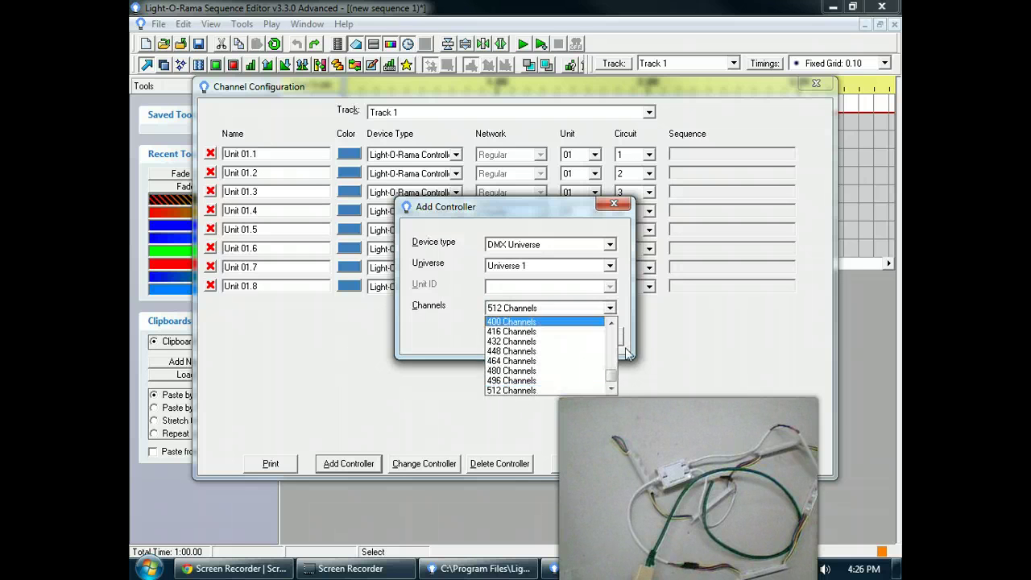
{"action": "scroll", "coordinate": [614, 375], "scroll_direction": "up", "scroll_amount": 8}
{"action": "left_click", "coordinate": [528, 323]}
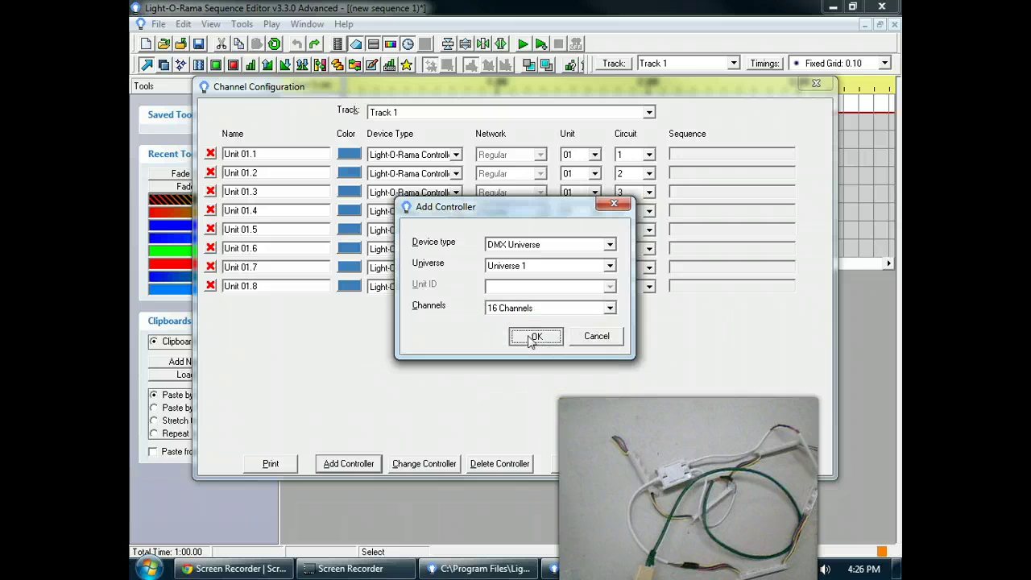
{"action": "left_click", "coordinate": [532, 337]}
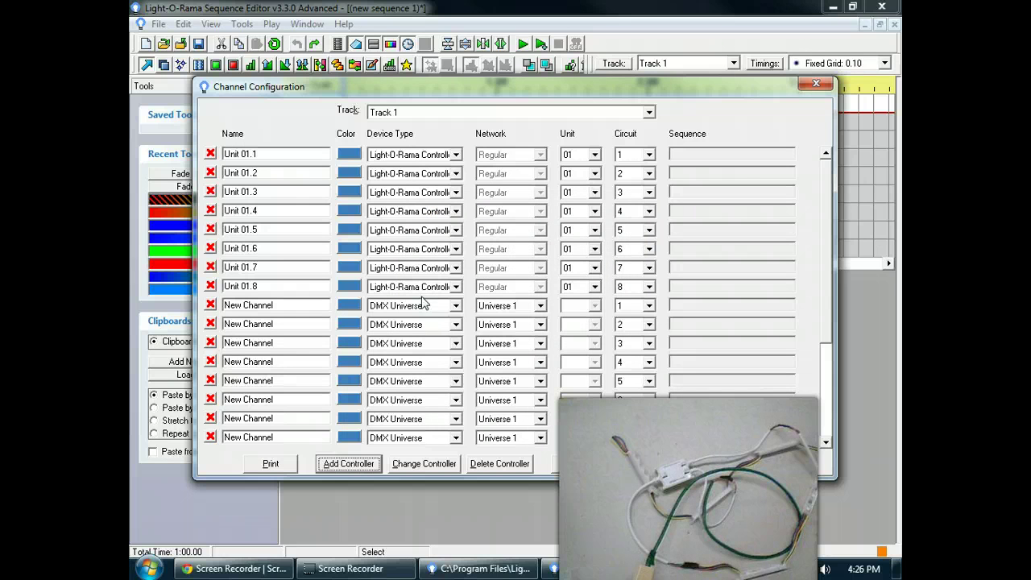
- Delete the Light-O-Rama Controller Unit 01 and all its channels
{"action": "left_click", "coordinate": [500, 464]}
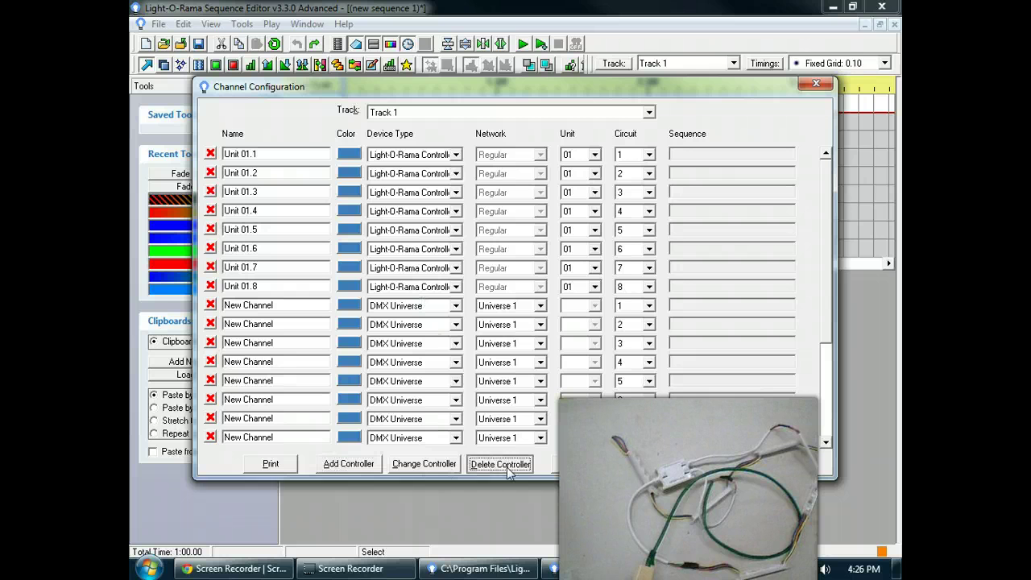
{"action": "left_click", "coordinate": [474, 223]}
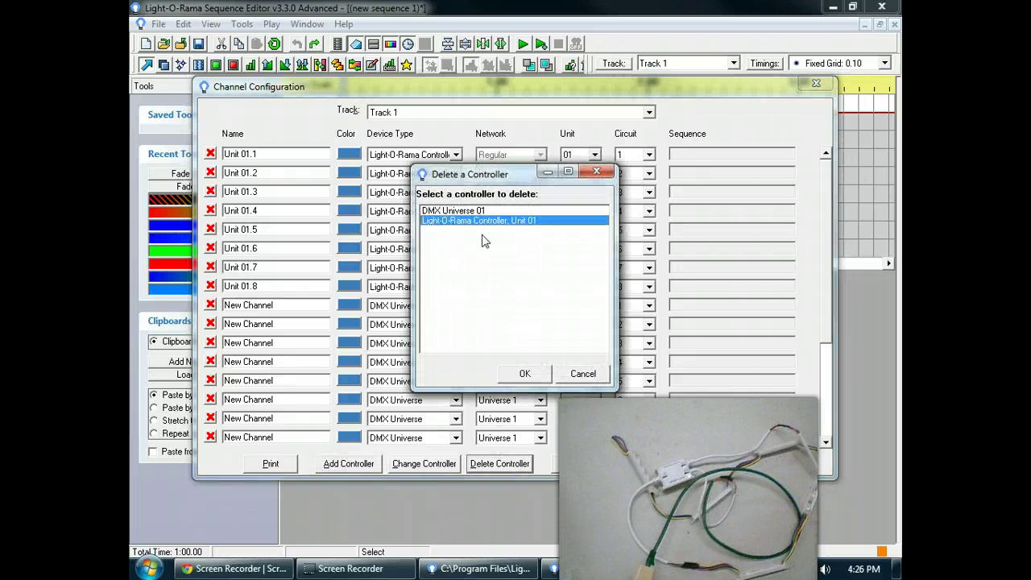
{"action": "left_click", "coordinate": [528, 374]}
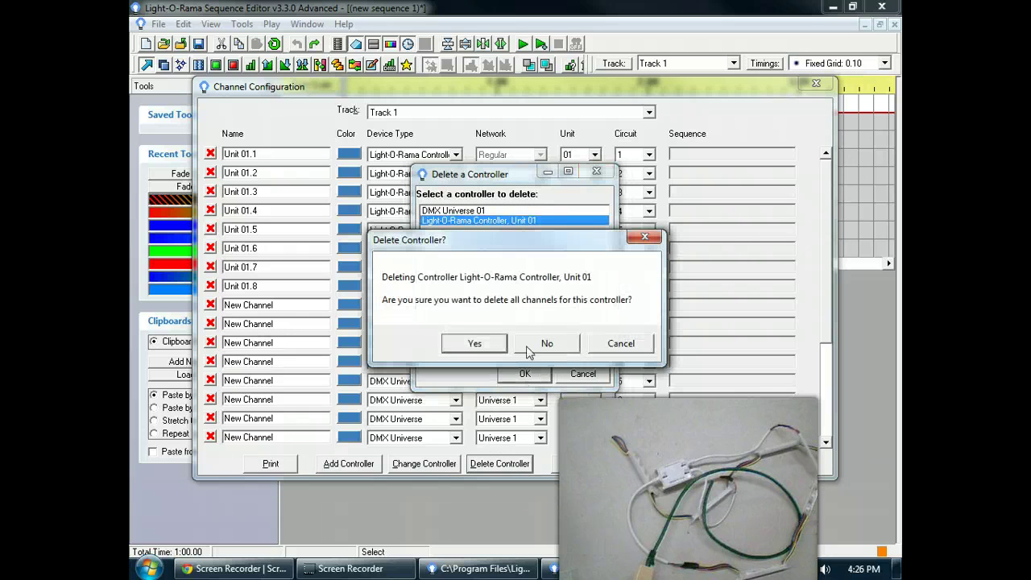
{"action": "left_click", "coordinate": [476, 344]}
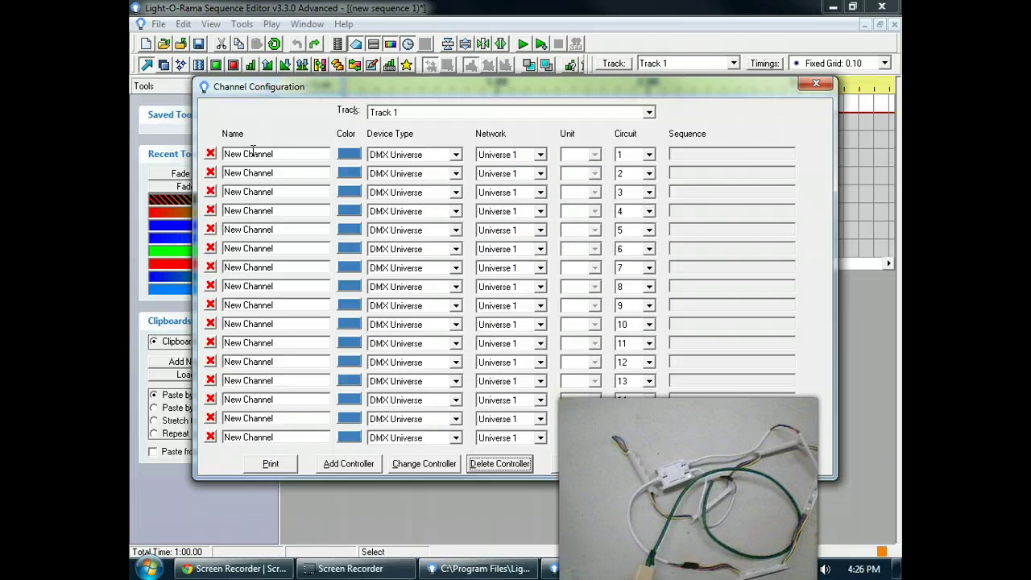
- Verify the first channel stays DMX Universe, Universe 1, circuit 1
{"action": "left_click", "coordinate": [456, 154]}
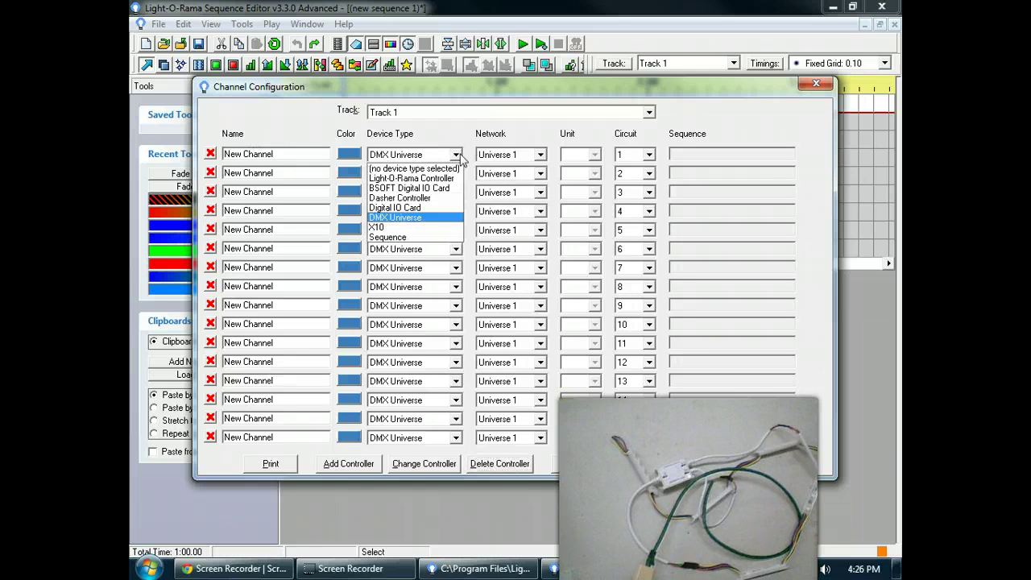
{"action": "left_click", "coordinate": [456, 154]}
{"action": "left_click", "coordinate": [540, 155]}
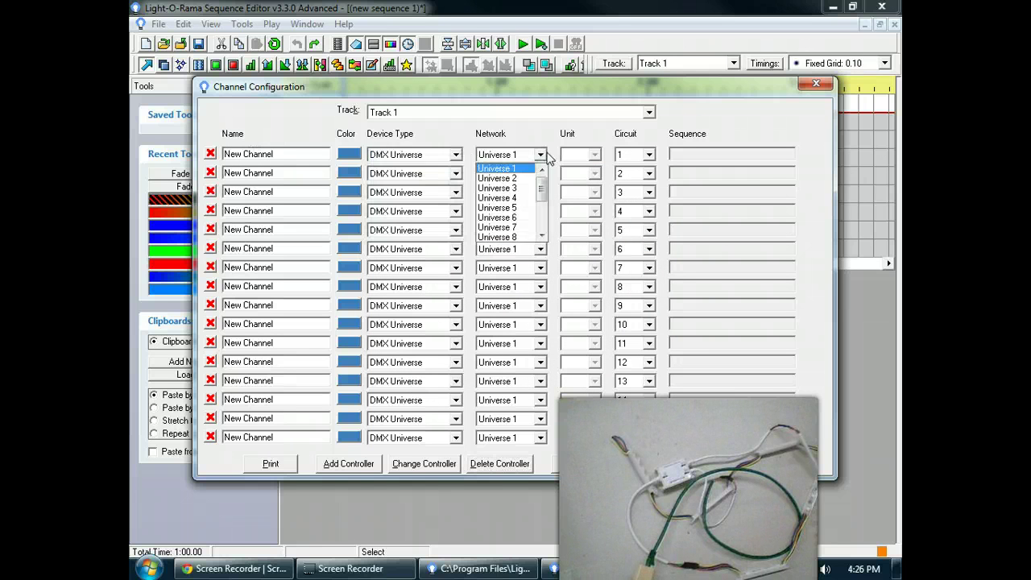
{"action": "left_click", "coordinate": [541, 154]}
{"action": "left_click", "coordinate": [649, 155]}
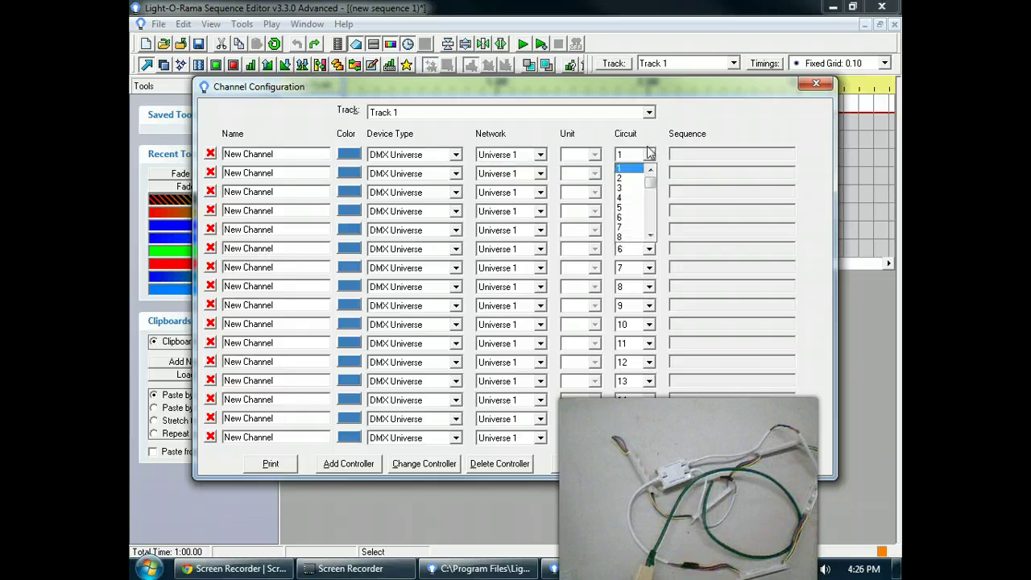
{"action": "left_click", "coordinate": [650, 154]}
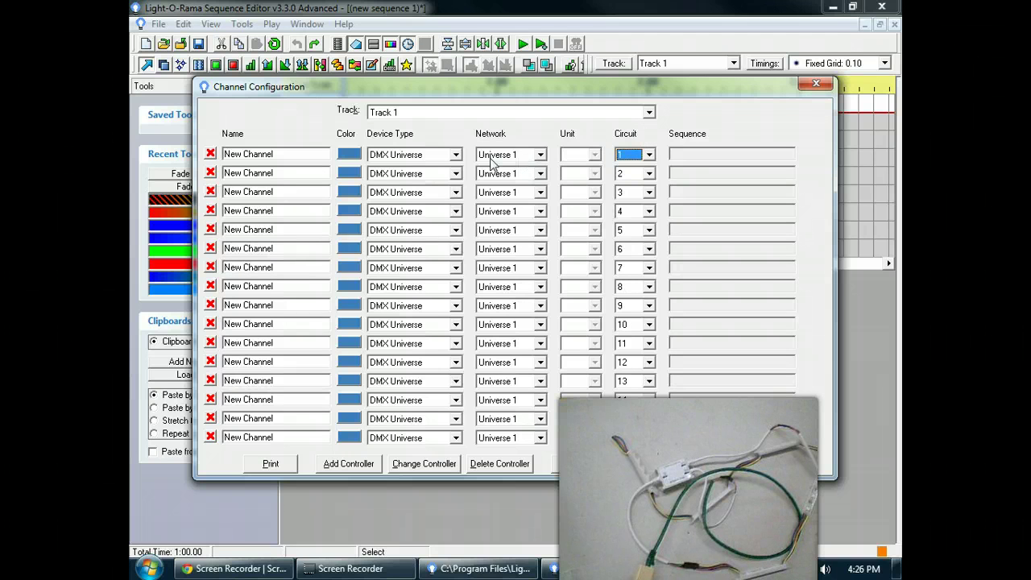
{"action": "left_click", "coordinate": [649, 154]}
{"action": "mouse_move", "coordinate": [650, 174]}
{"action": "left_mouse_down"}
{"action": "mouse_move", "coordinate": [644, 243]}
{"action": "mouse_move", "coordinate": [650, 170]}
{"action": "left_mouse_up"}
{"action": "left_click", "coordinate": [624, 167]}
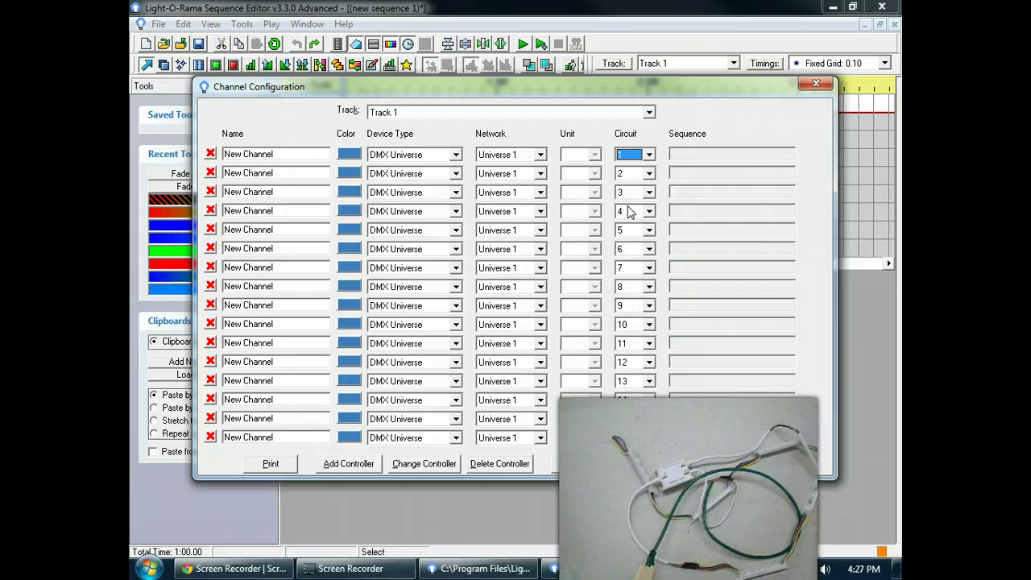
- Remove the channel rows for DMX circuits 4 through 16, then close the configuration
{"action": "left_click", "coordinate": [208, 210]}
{"action": "key", "text": "Return"}
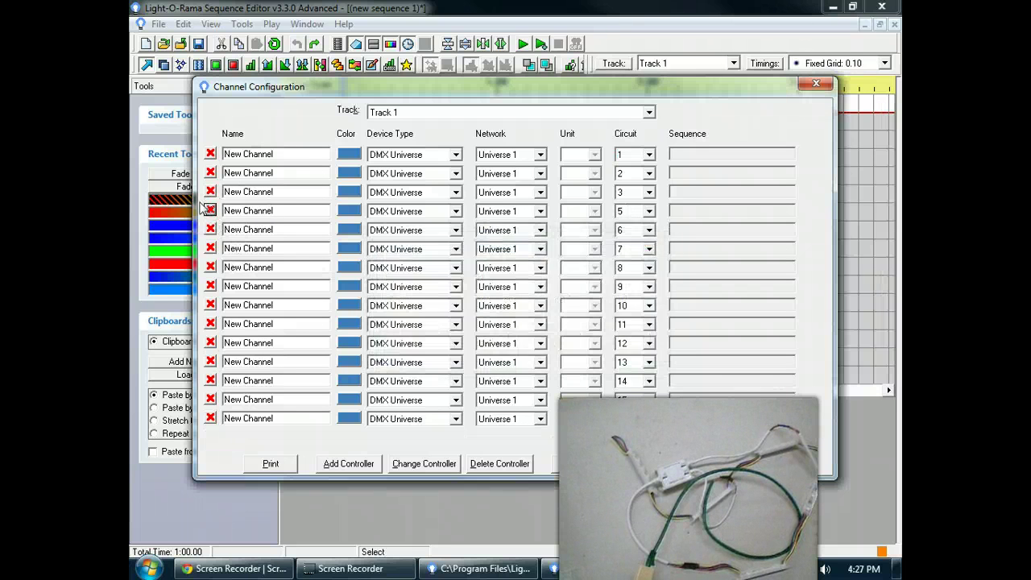
{"action": "left_click", "coordinate": [207, 210]}
{"action": "left_click", "coordinate": [493, 346]}
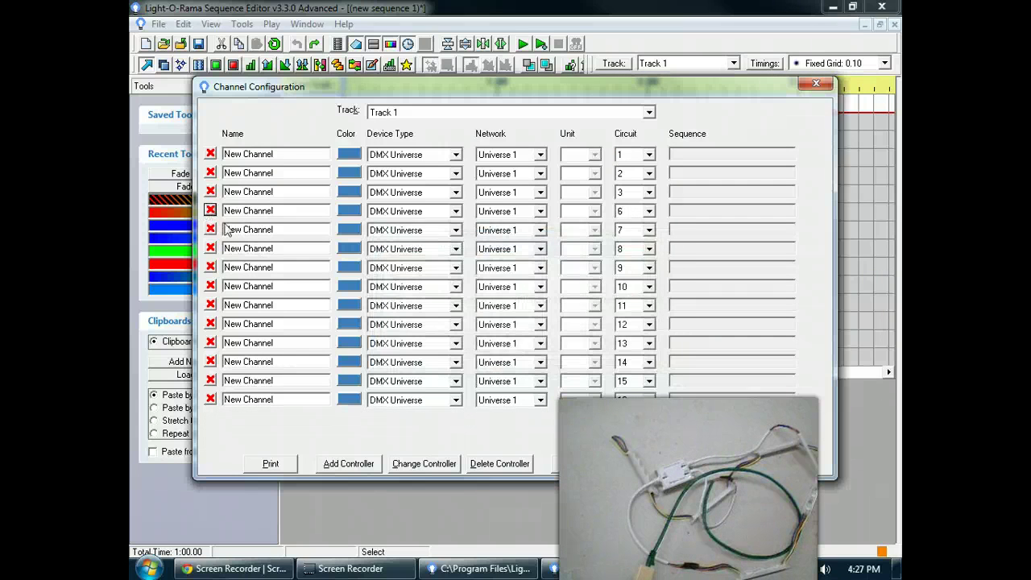
{"action": "left_click", "coordinate": [210, 210]}
{"action": "left_click", "coordinate": [476, 343]}
{"action": "left_click", "coordinate": [210, 211]}
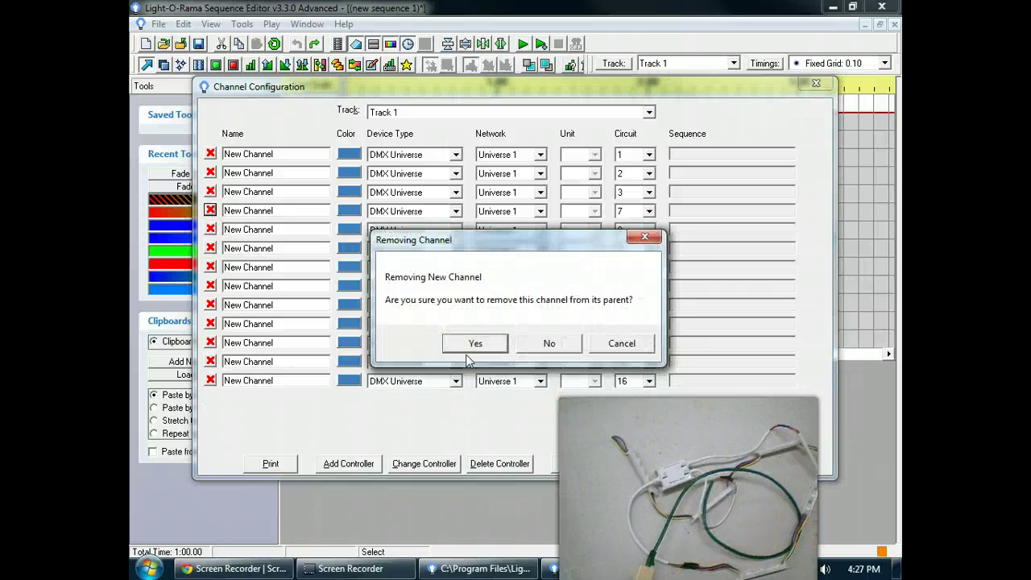
{"action": "left_click", "coordinate": [469, 352]}
{"action": "left_click", "coordinate": [210, 211]}
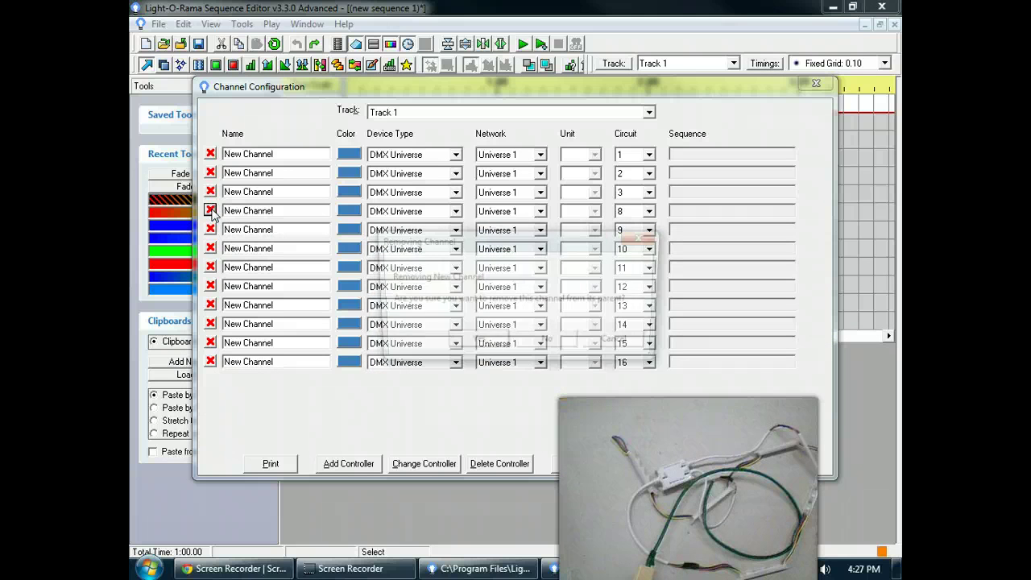
{"action": "left_click", "coordinate": [474, 343]}
{"action": "left_click", "coordinate": [210, 210]}
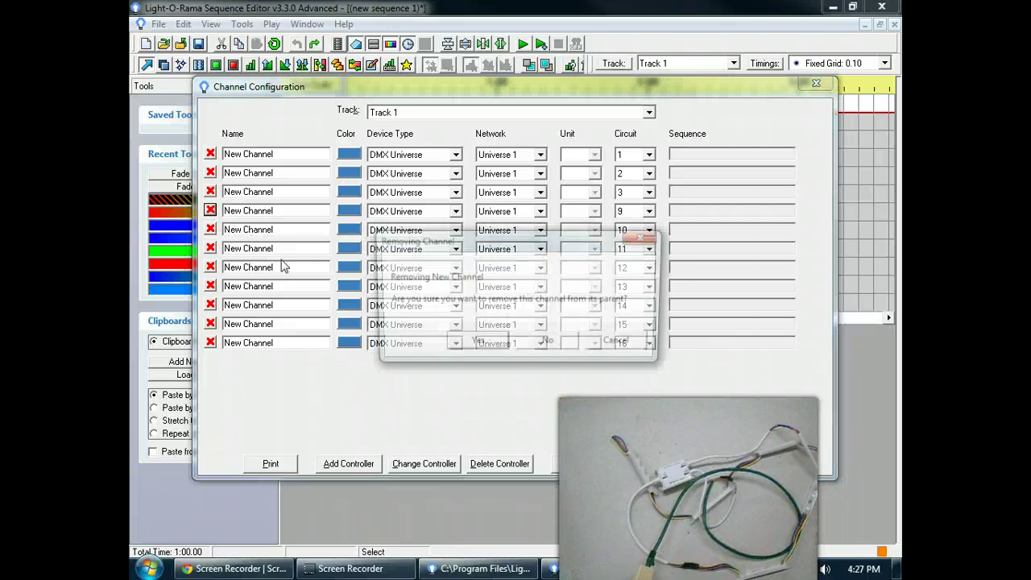
{"action": "left_click", "coordinate": [485, 345]}
{"action": "left_click", "coordinate": [210, 210]}
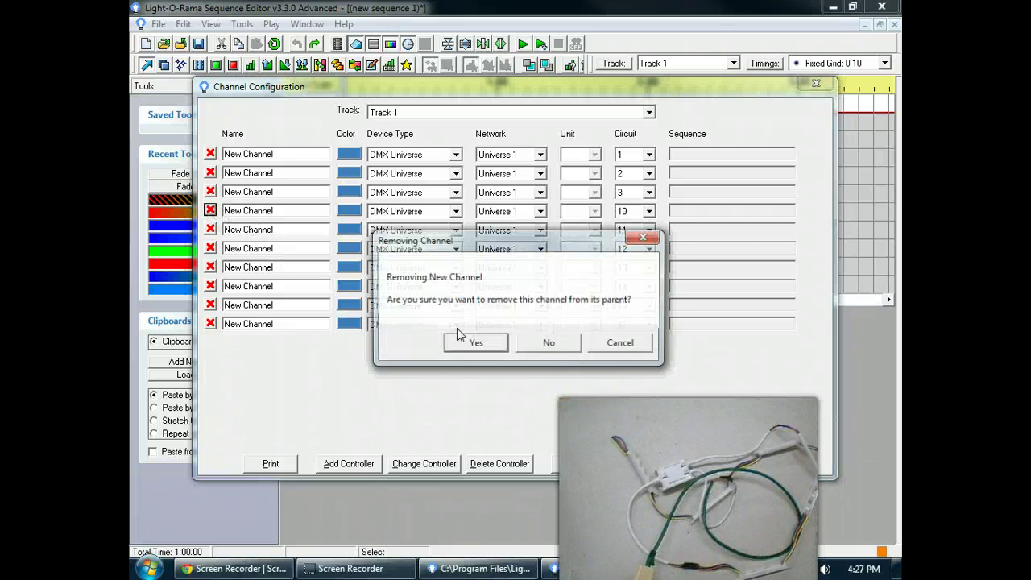
{"action": "left_click", "coordinate": [473, 342]}
{"action": "left_click", "coordinate": [210, 211]}
{"action": "left_click", "coordinate": [473, 343]}
{"action": "left_click", "coordinate": [210, 210]}
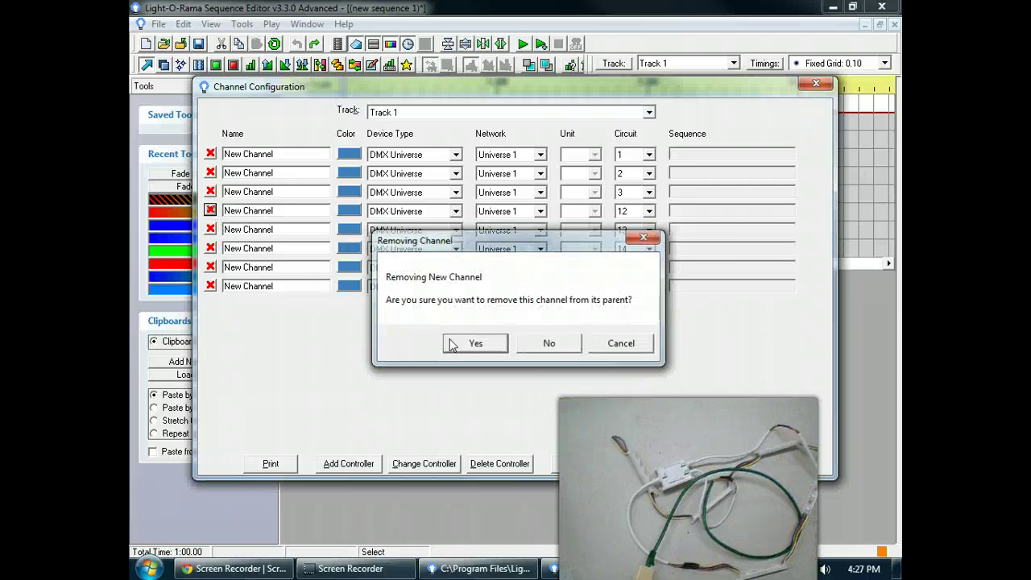
{"action": "left_click", "coordinate": [452, 345]}
{"action": "left_click", "coordinate": [210, 210]}
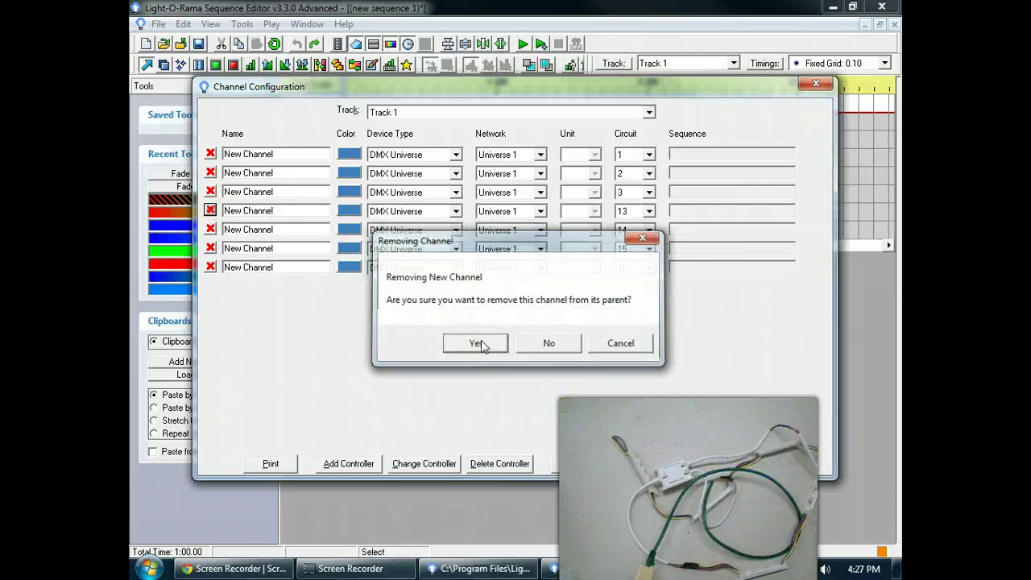
{"action": "left_click", "coordinate": [479, 345]}
{"action": "left_click", "coordinate": [210, 210]}
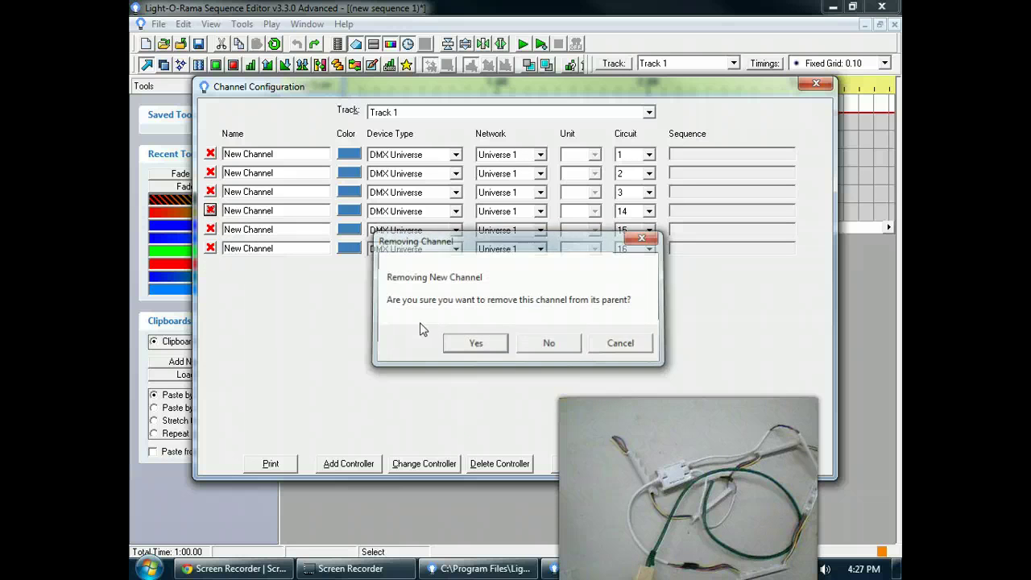
{"action": "left_click", "coordinate": [211, 211]}
{"action": "left_click", "coordinate": [476, 343]}
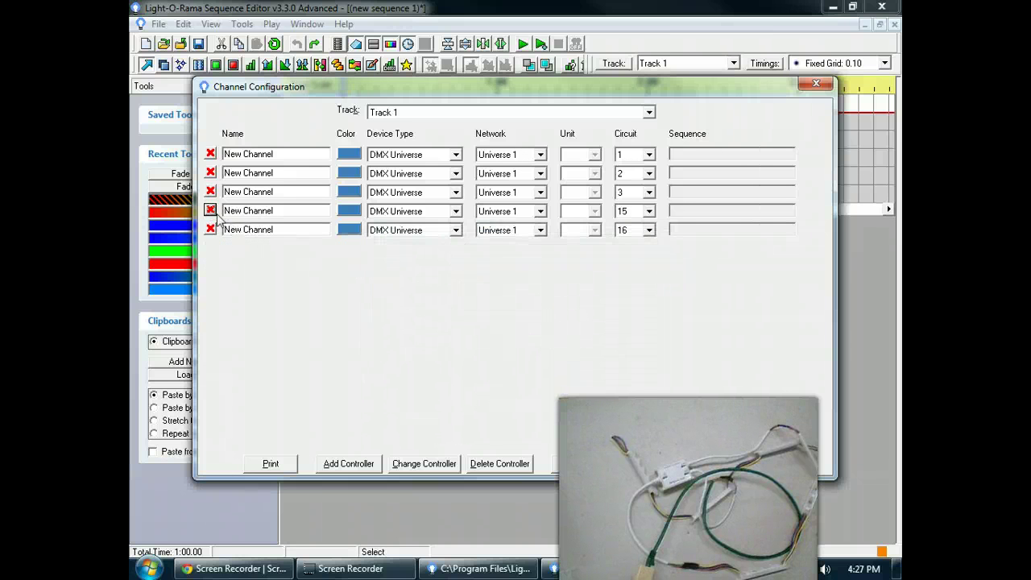
{"action": "left_click", "coordinate": [210, 210]}
{"action": "left_click", "coordinate": [476, 343]}
{"action": "left_click", "coordinate": [210, 210]}
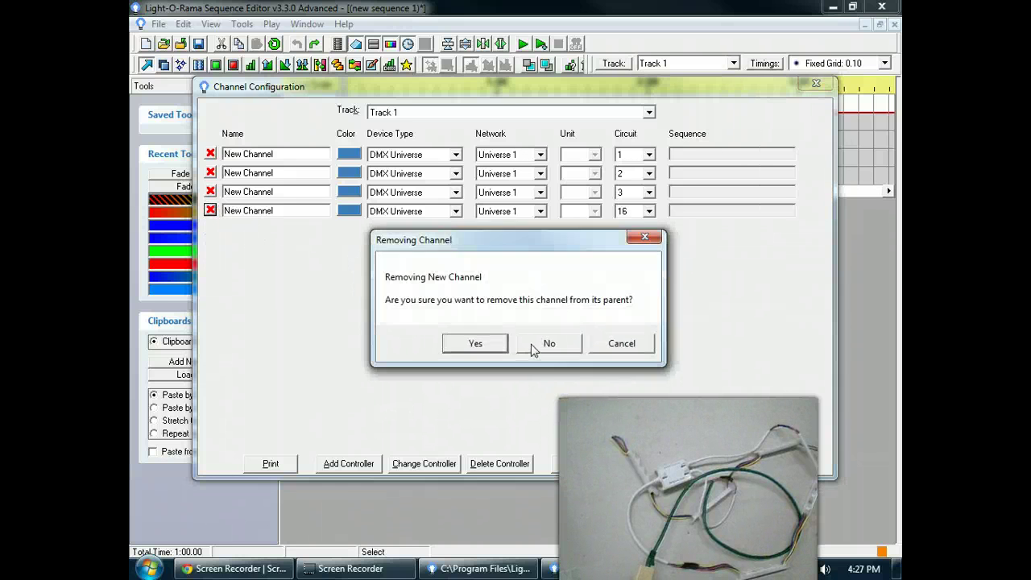
{"action": "left_click", "coordinate": [485, 344]}
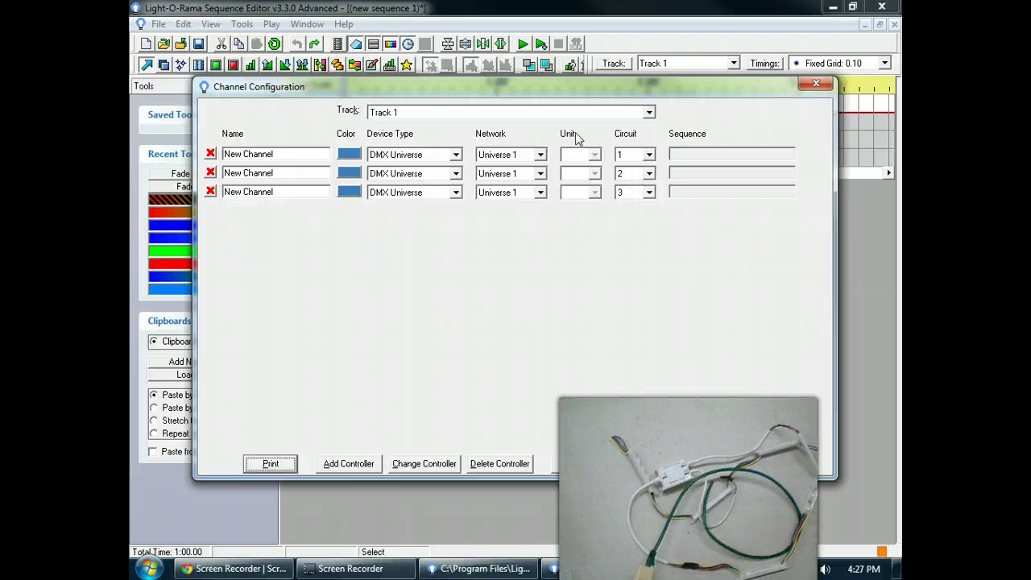
{"action": "left_click", "coordinate": [686, 472]}
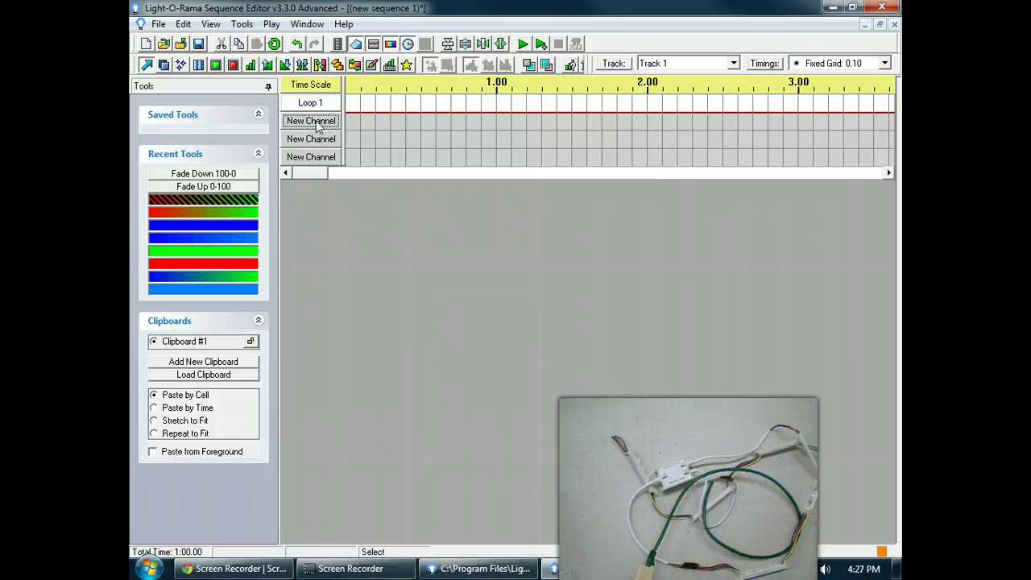
- Rename the first channel to 'DMX Ch 1', keeping address 1
{"action": "mouse_move", "coordinate": [318, 128]}
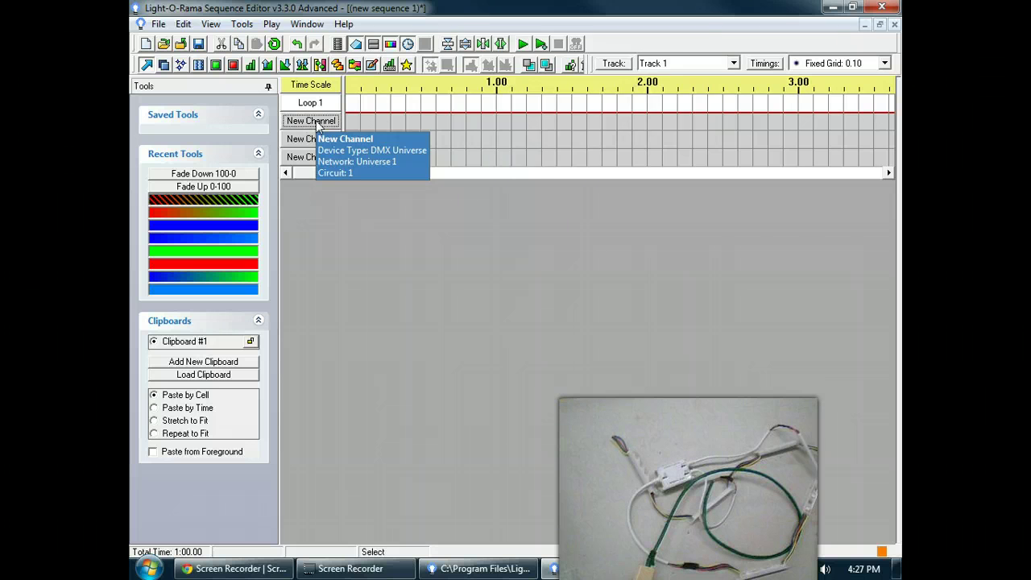
{"action": "double_click", "coordinate": [318, 124]}
{"action": "left_click", "coordinate": [593, 164]}
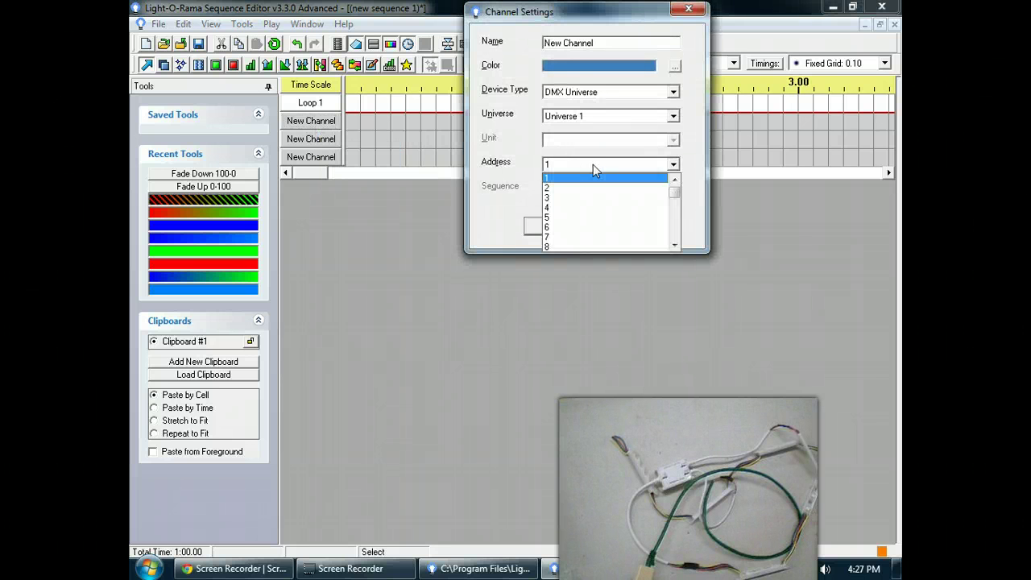
{"action": "left_click", "coordinate": [593, 165]}
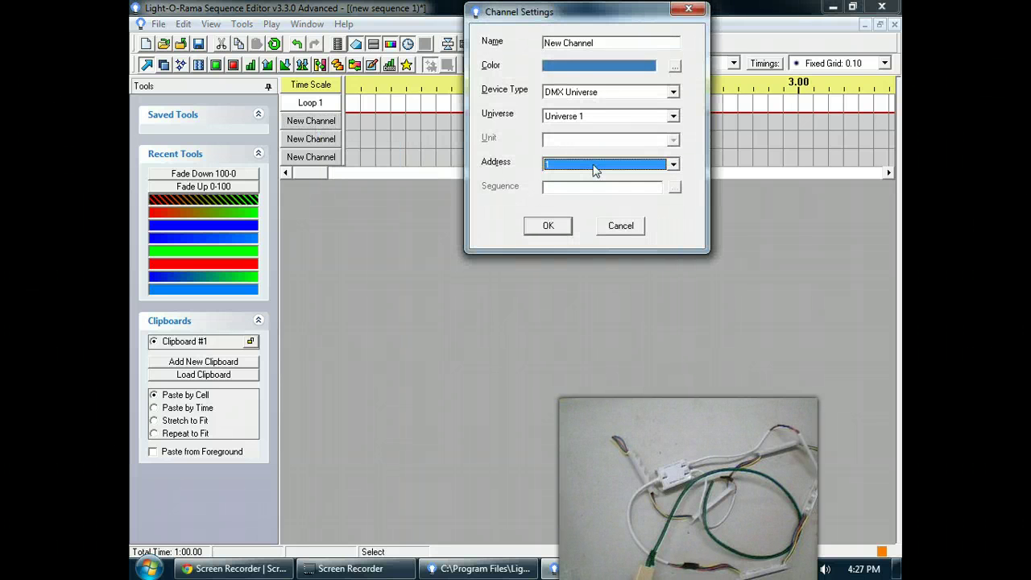
{"action": "left_click", "coordinate": [612, 41]}
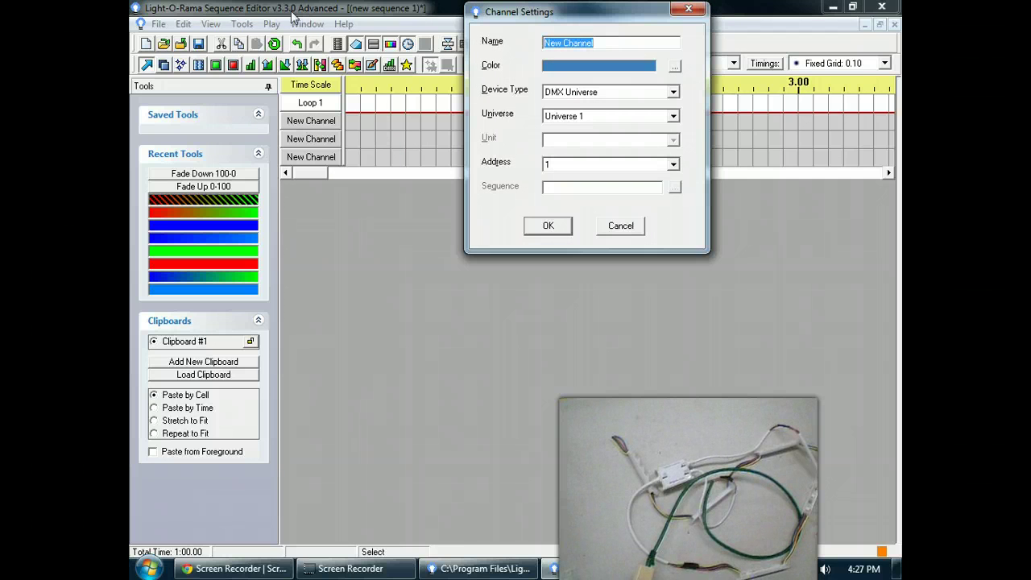
{"action": "type", "text": "DMX Ch"}
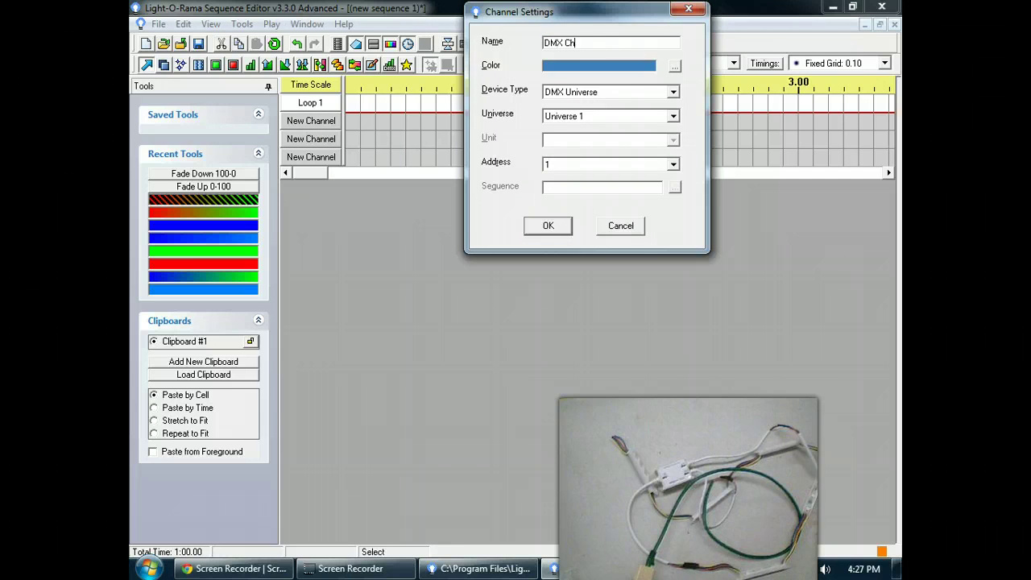
{"action": "type", "text": " 1"}
{"action": "left_click", "coordinate": [543, 229]}
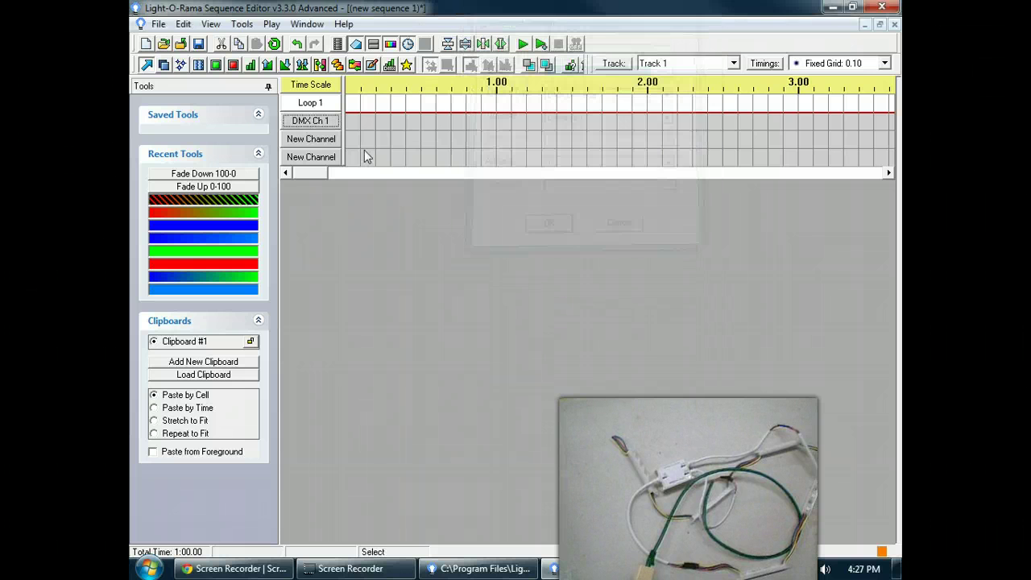
- Rename the second and third channels to 'DMX Ch 2' and 'DMX Ch 3'
{"action": "left_click", "coordinate": [311, 138]}
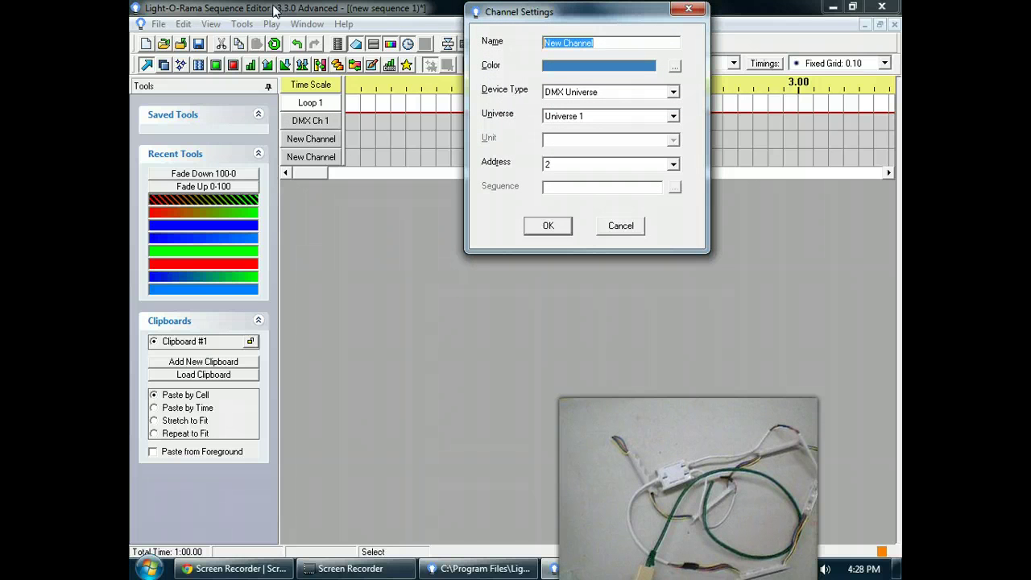
{"action": "type", "text": "DMX Ch 2"}
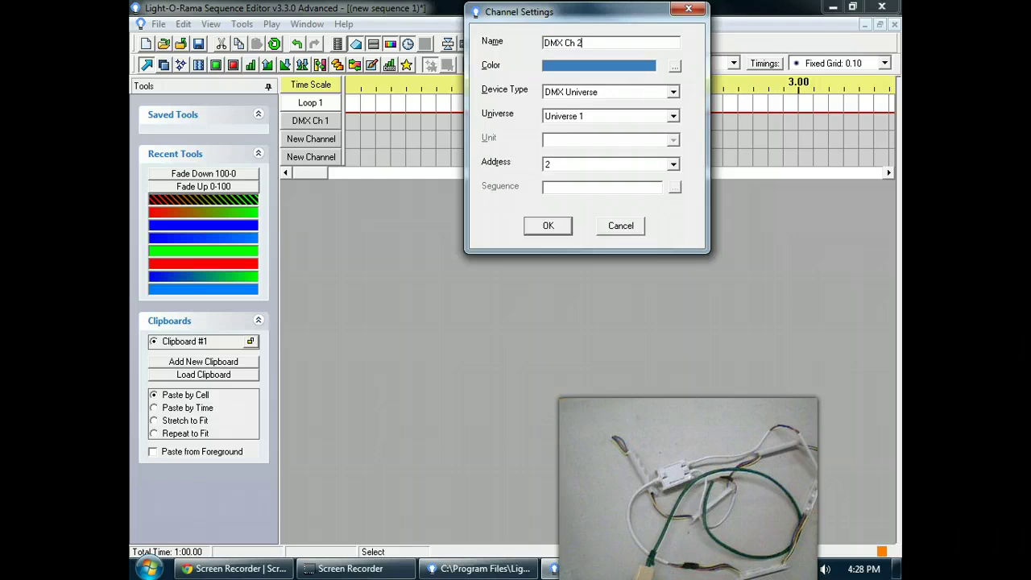
{"action": "key", "text": "Return"}
{"action": "left_click", "coordinate": [311, 157]}
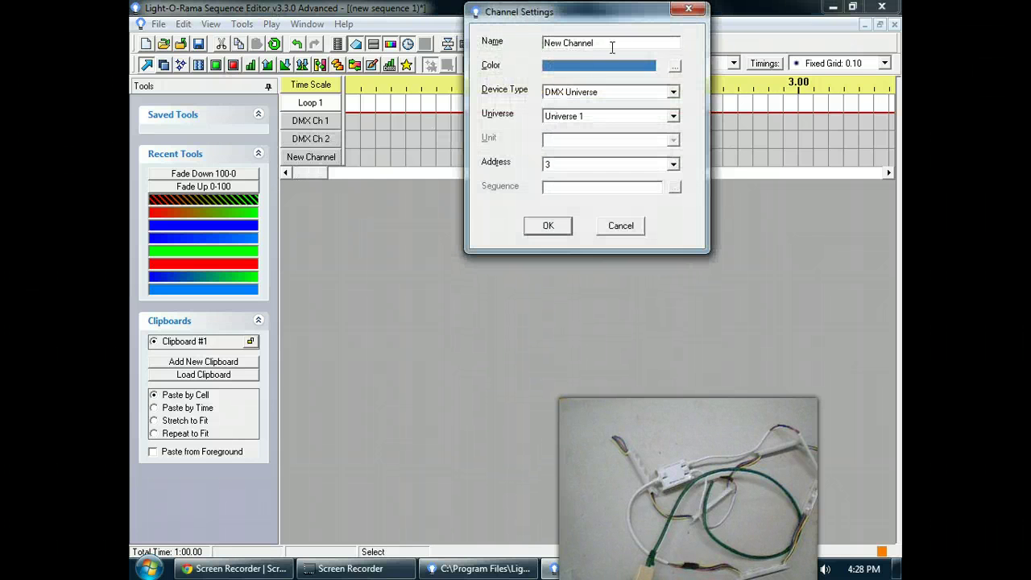
{"action": "type", "text": "DMX Ch 3"}
{"action": "key", "text": "Return"}
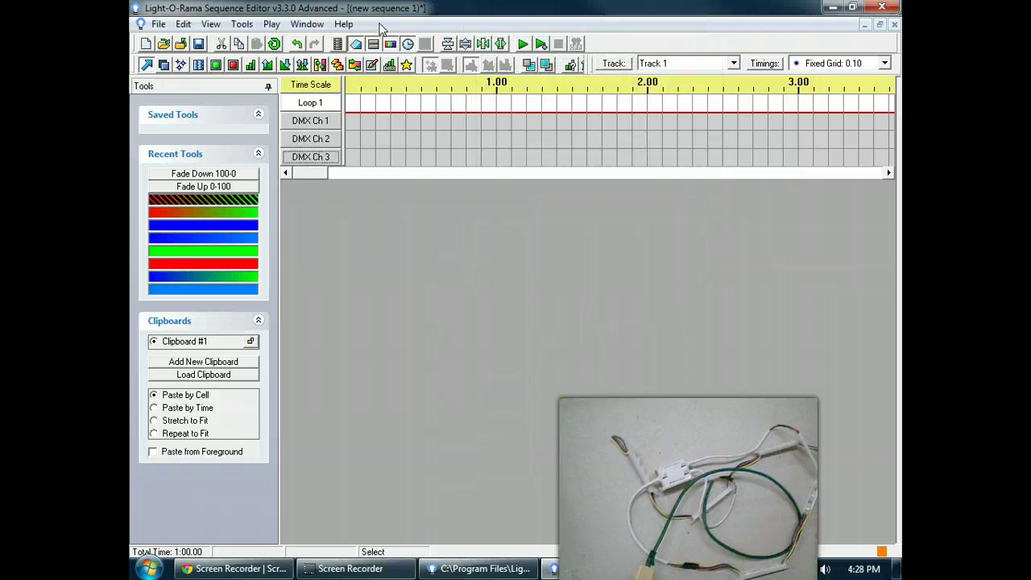
- Turn DMX Ch 1 fully on from 0.00 to 1.00 with the Turn On tool
{"action": "mouse_move", "coordinate": [317, 171]}
{"action": "left_mouse_down"}
{"action": "mouse_move", "coordinate": [344, 171]}
{"action": "mouse_move", "coordinate": [316, 177]}
{"action": "left_mouse_up"}
{"action": "left_click", "coordinate": [216, 65]}
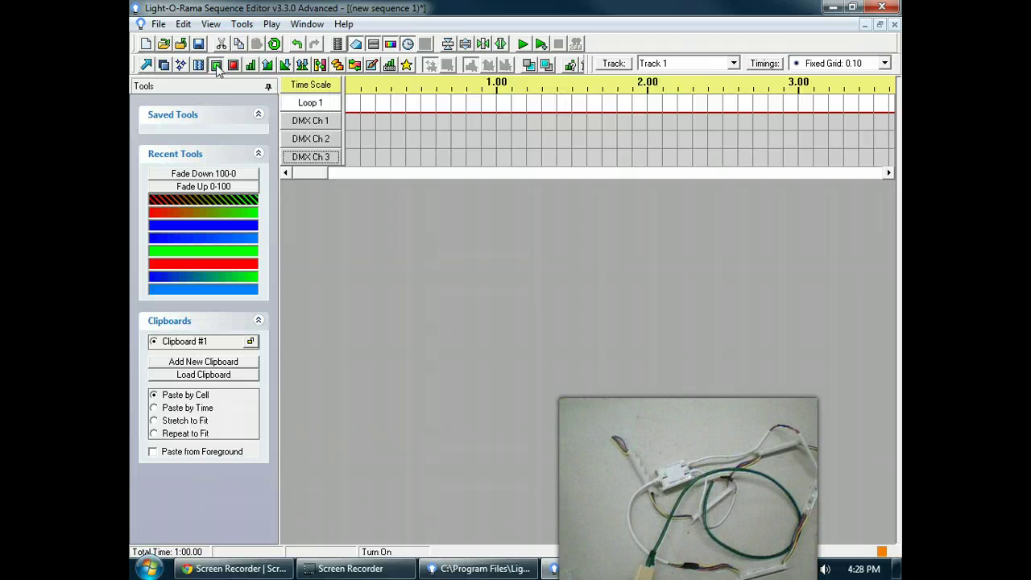
{"action": "left_click", "coordinate": [352, 122]}
{"action": "left_click_drag", "start_coordinate": [352, 122], "coordinate": [793, 160]}
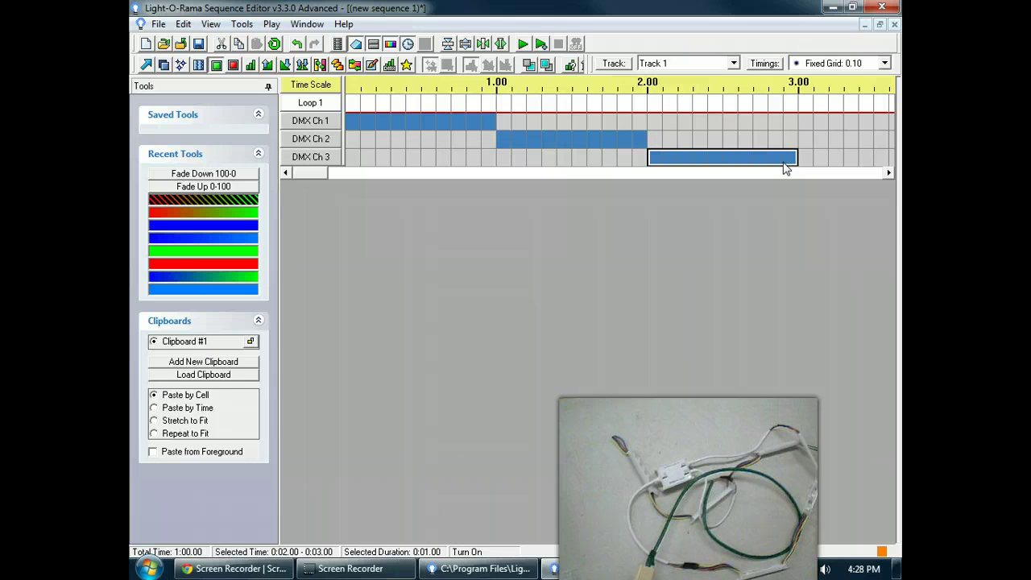
- Play the sequence on the lights, then stop playback
{"action": "left_click", "coordinate": [241, 24]}
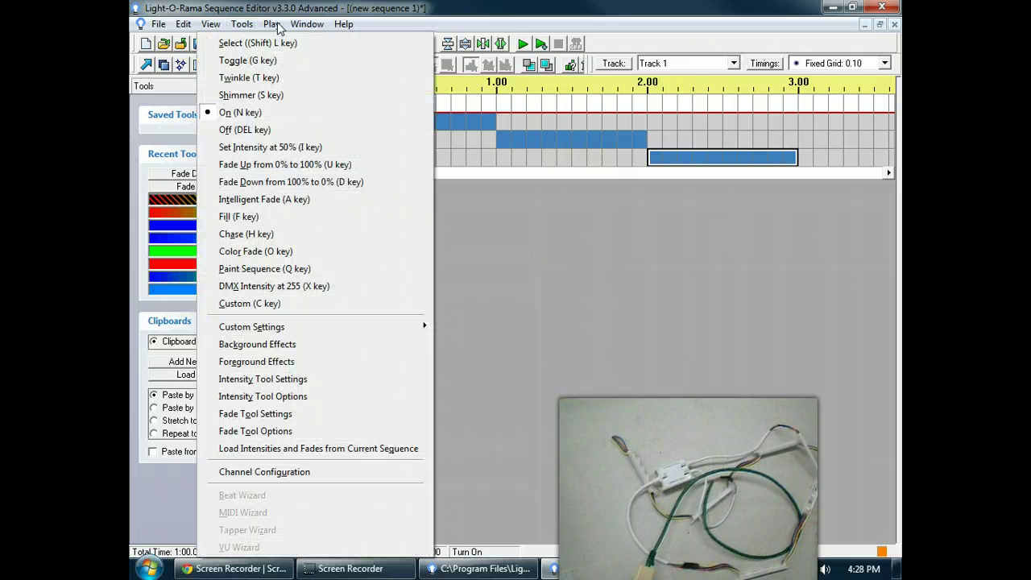
{"action": "mouse_move", "coordinate": [271, 25]}
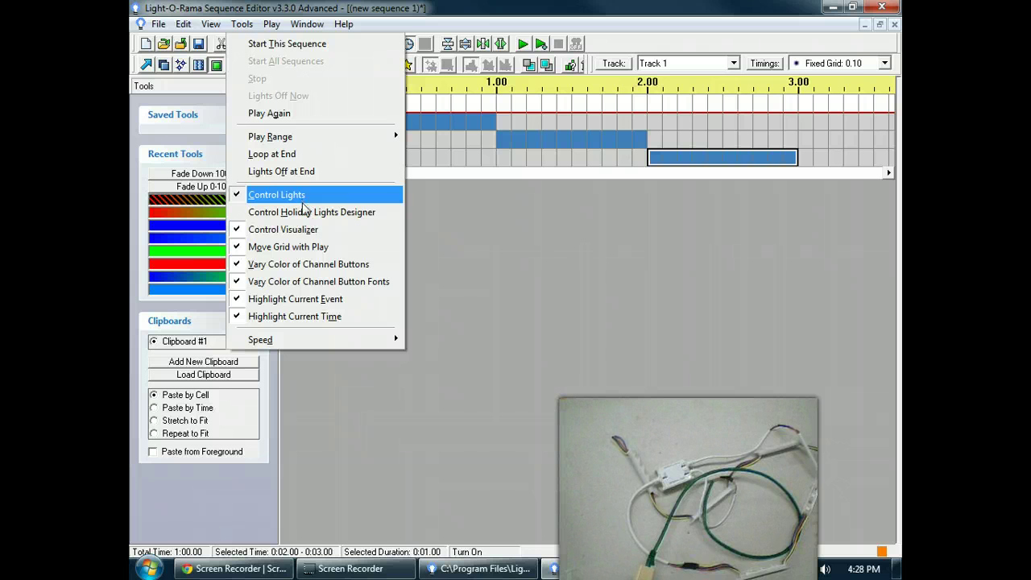
{"action": "left_click", "coordinate": [286, 44]}
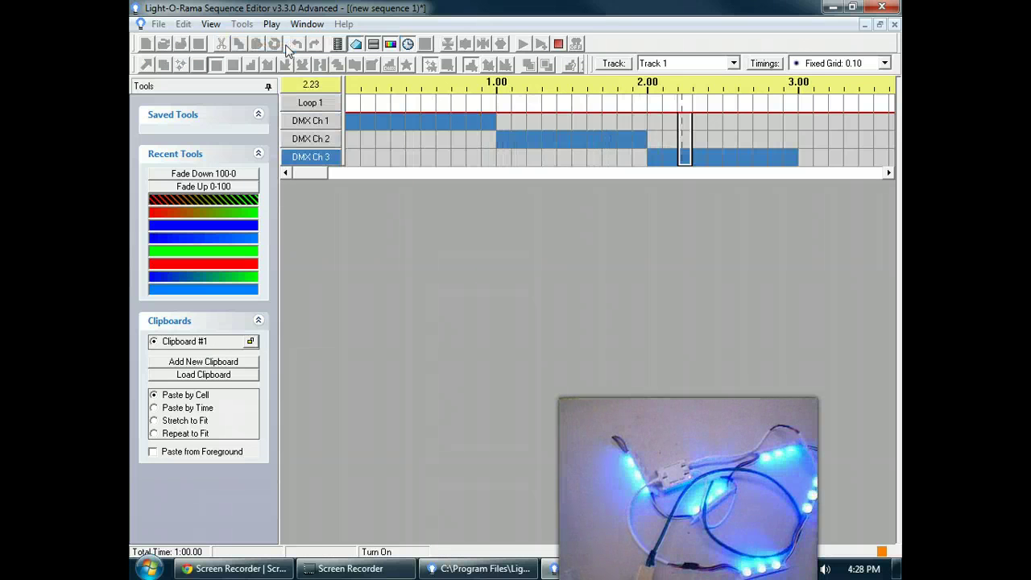
{"action": "left_click", "coordinate": [272, 24]}
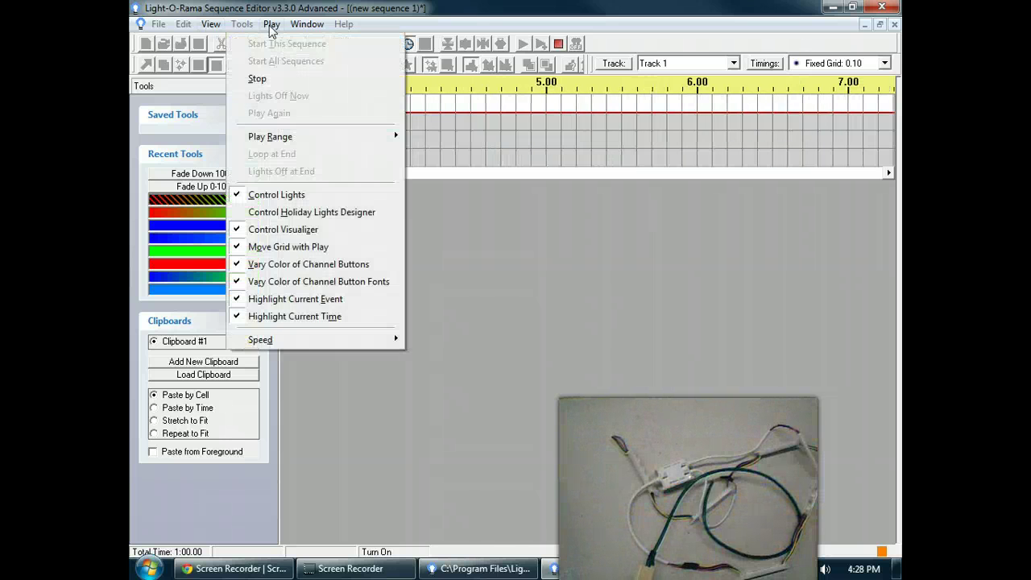
{"action": "left_click", "coordinate": [257, 78]}
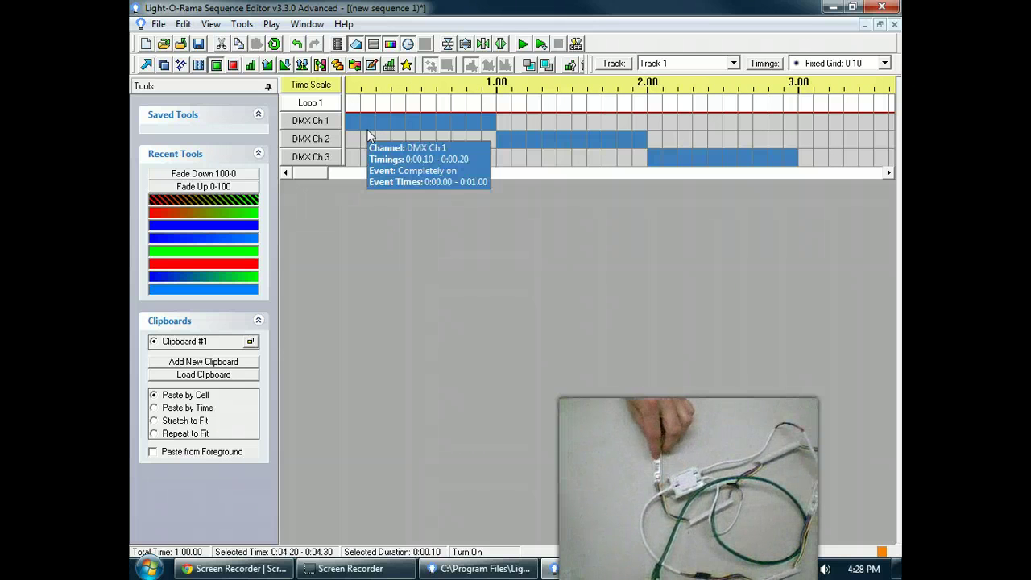
- Convert DMX Ch 1–3 into a single RGB channel named 'RGB MegaBall 1'
{"action": "mouse_move", "coordinate": [313, 124]}
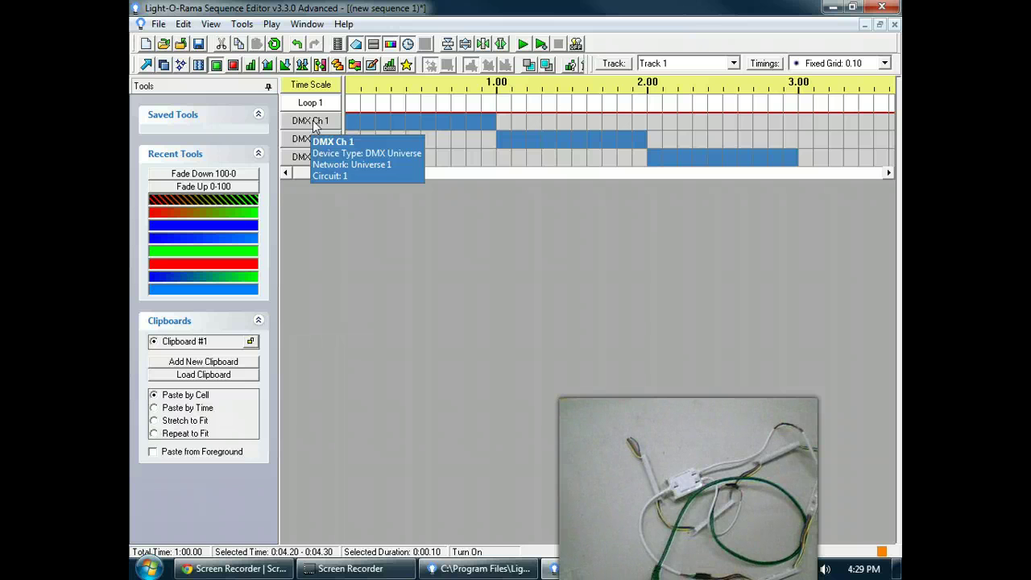
{"action": "right_click", "coordinate": [315, 127]}
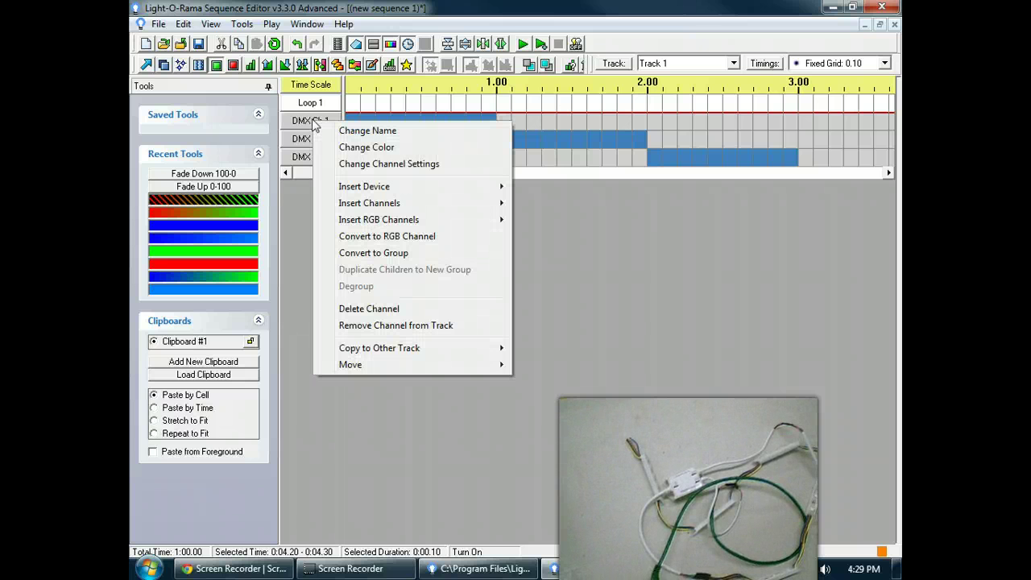
{"action": "left_click", "coordinate": [402, 237]}
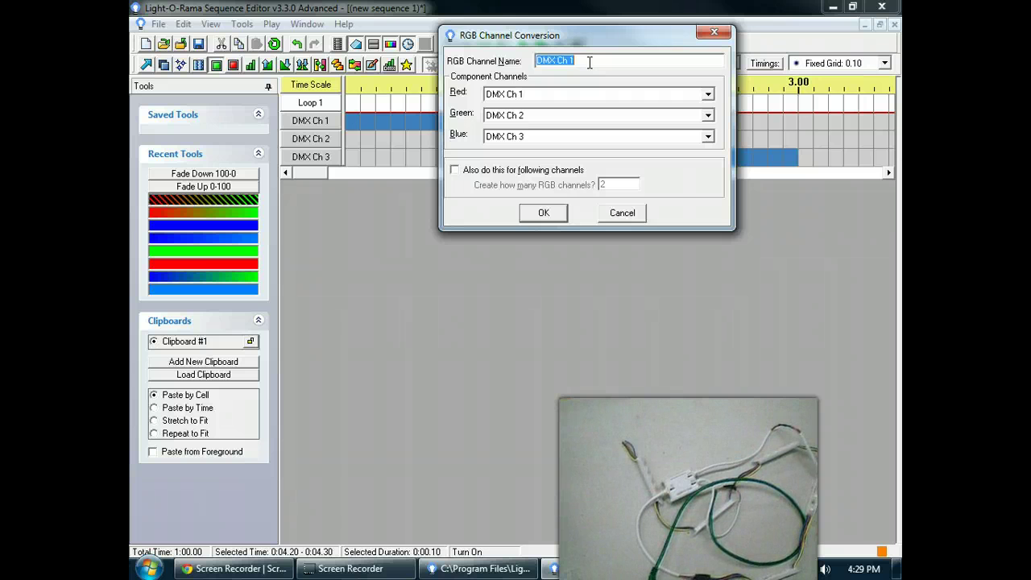
{"action": "type", "text": "RGB MegaBall"}
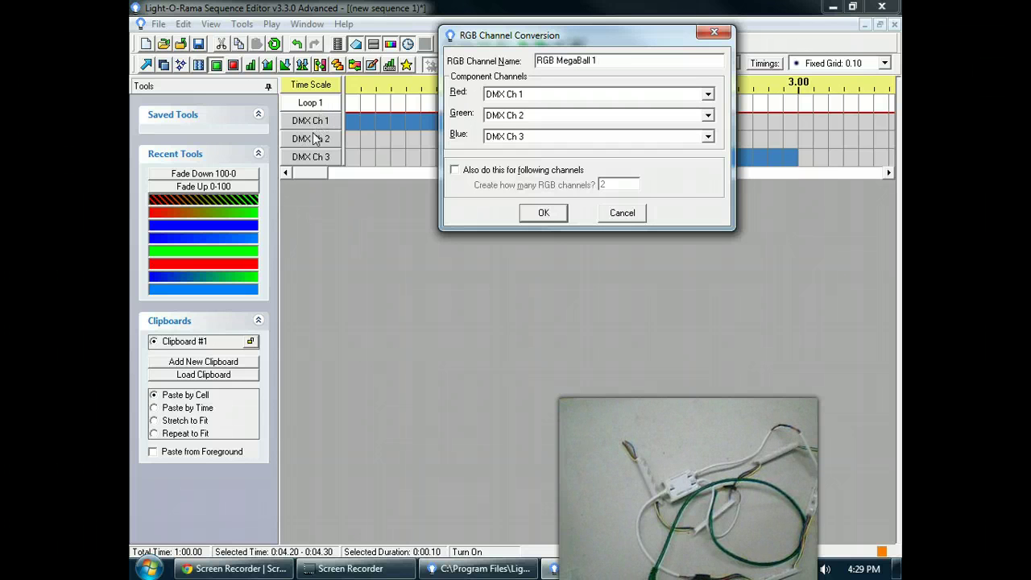
{"action": "left_click", "coordinate": [515, 170]}
{"action": "type", "text": "40"}
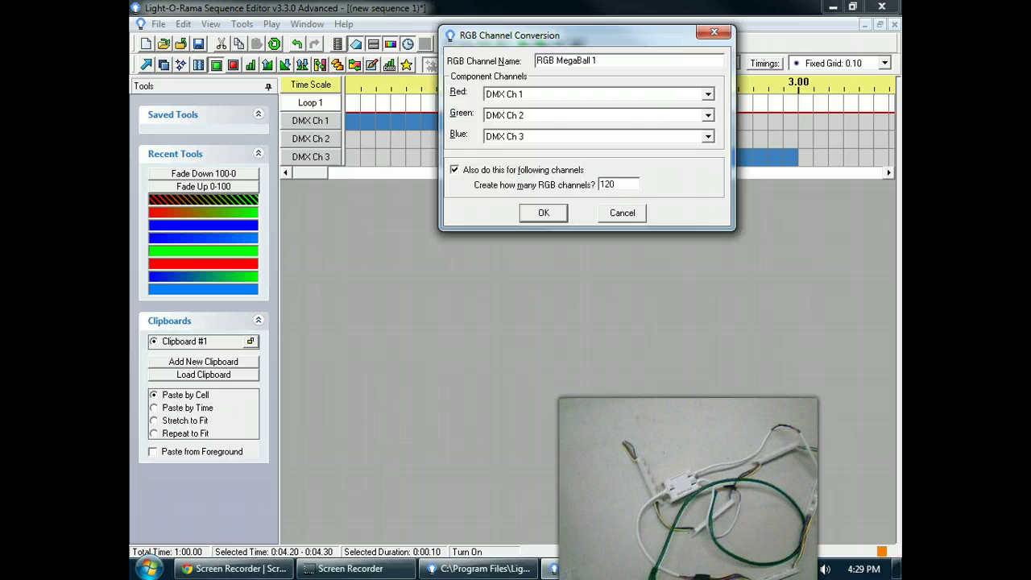
{"action": "left_click", "coordinate": [564, 172]}
{"action": "left_click", "coordinate": [560, 215]}
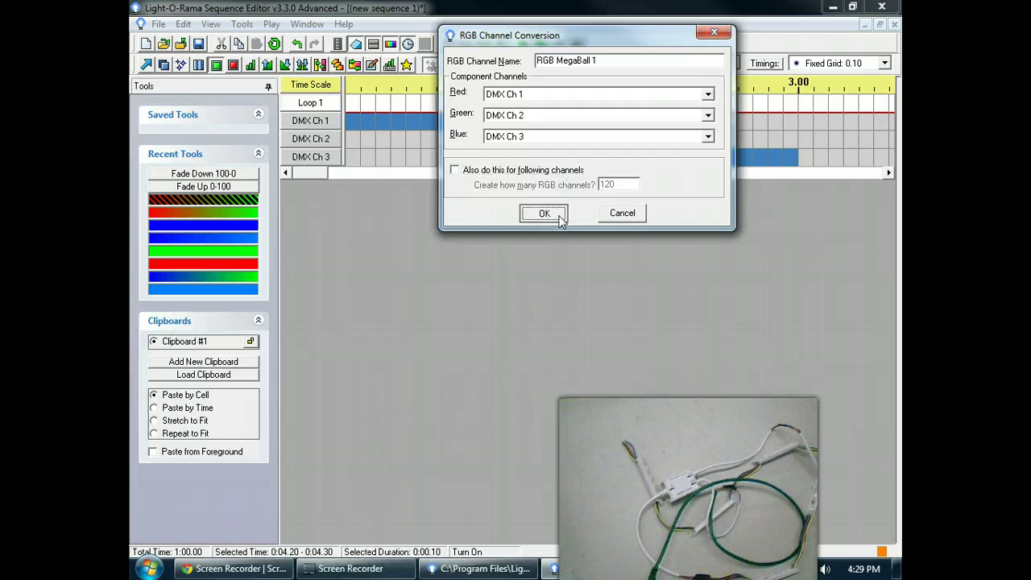
{"action": "left_click", "coordinate": [545, 213]}
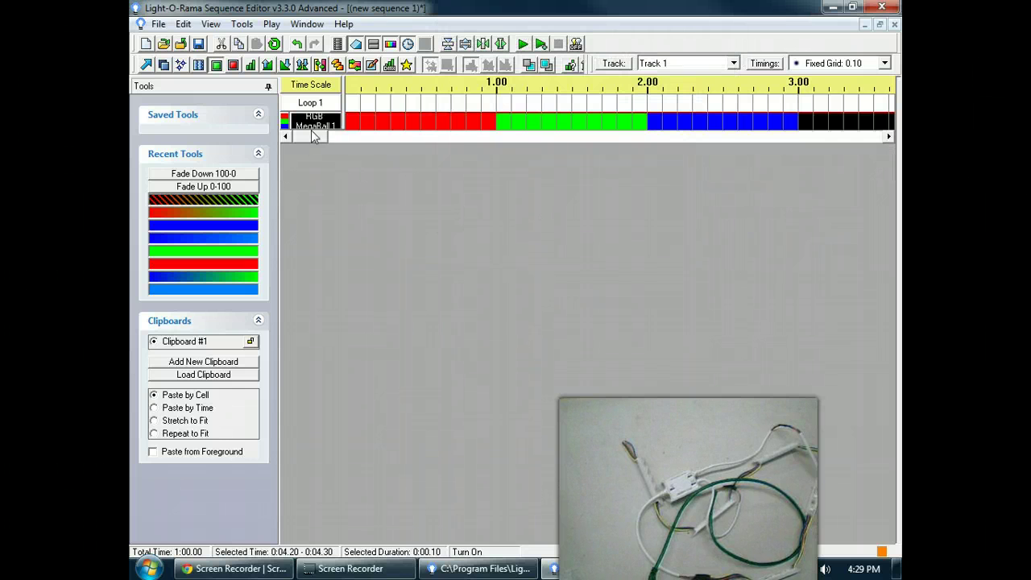
- Expand RGB MegaBall 1 into red, green and blue rows and widen the channel name column
{"action": "left_click", "coordinate": [286, 121]}
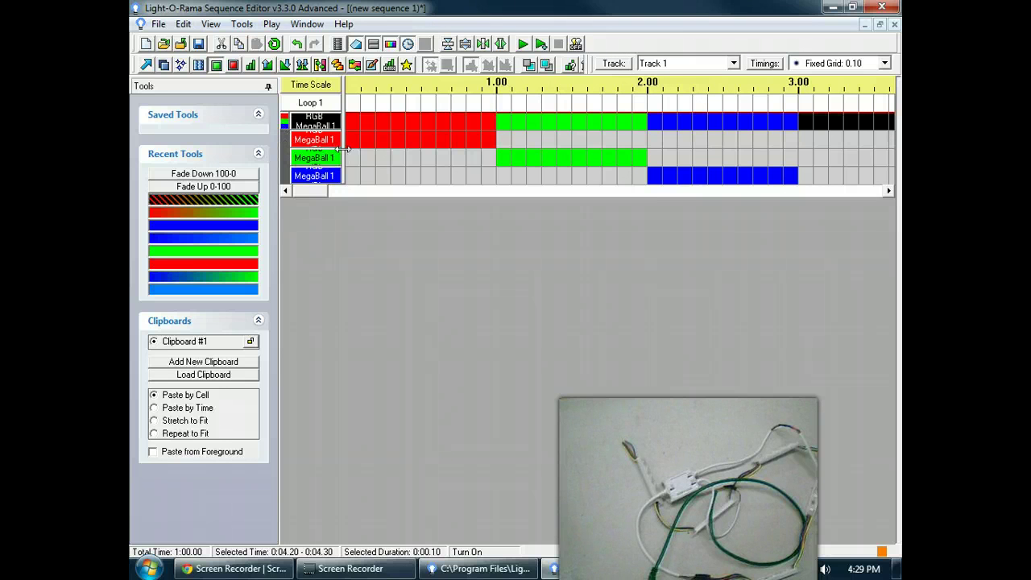
{"action": "left_click_drag", "start_coordinate": [343, 154], "coordinate": [382, 149]}
{"action": "left_click", "coordinate": [286, 121]}
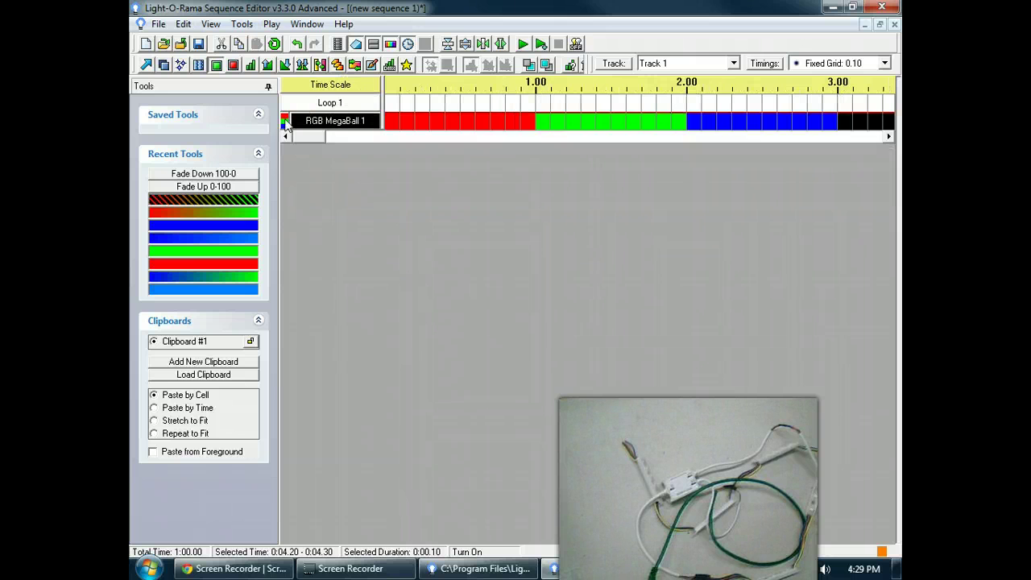
{"action": "left_click", "coordinate": [285, 121]}
{"action": "left_click", "coordinate": [286, 121]}
{"action": "left_click", "coordinate": [285, 121]}
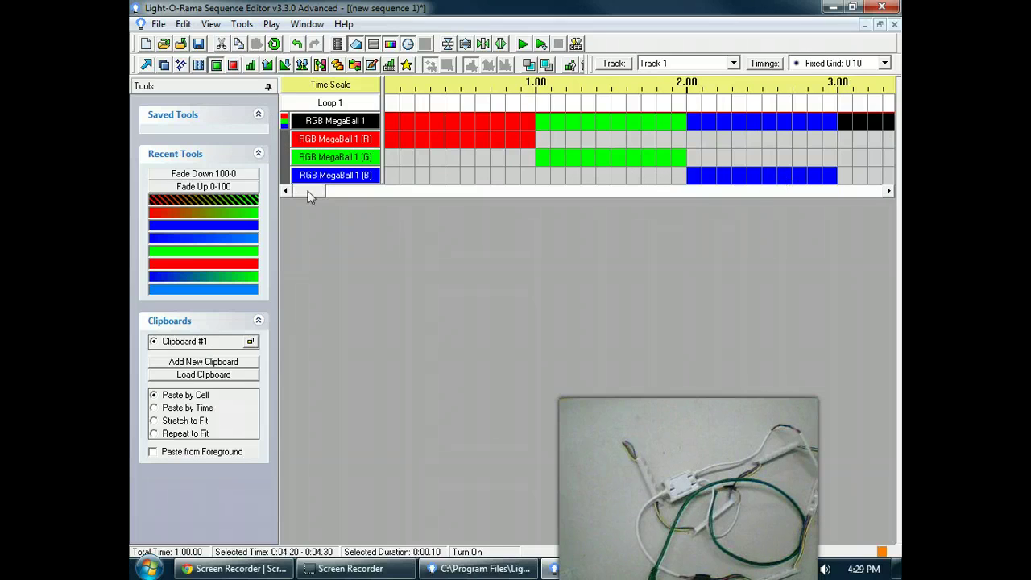
- Make RGB MegaBall 1 white from 3.00 to 4.40 with the Turn On tool
{"action": "left_click_drag", "start_coordinate": [308, 191], "coordinate": [338, 190]}
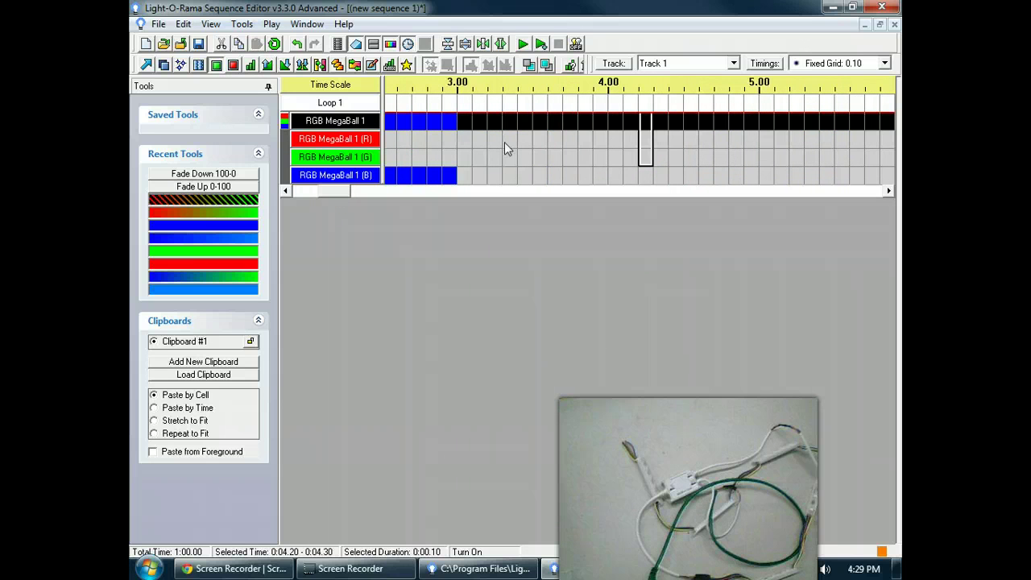
{"action": "left_click_drag", "start_coordinate": [472, 127], "coordinate": [667, 128]}
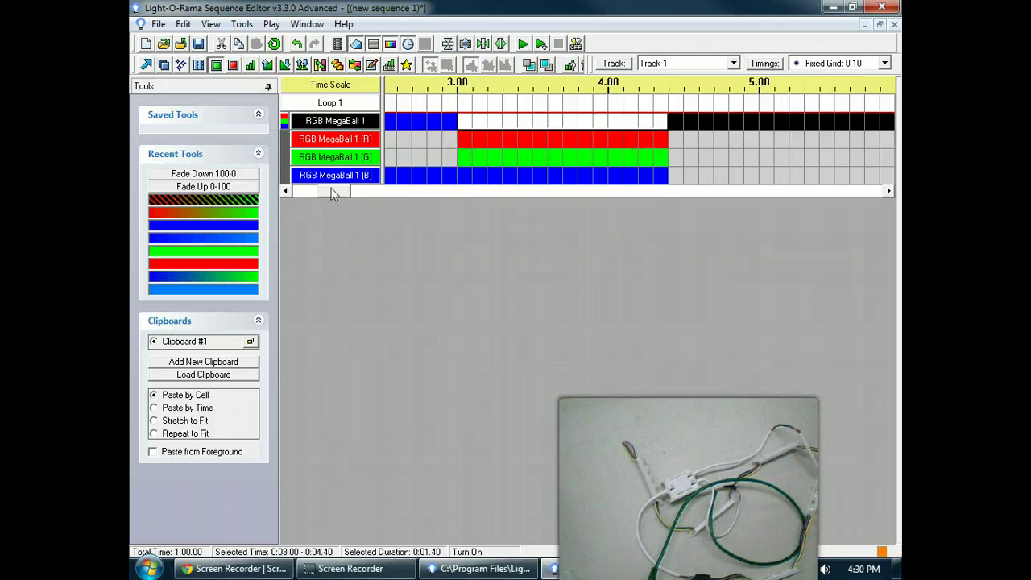
{"action": "left_click_drag", "start_coordinate": [330, 190], "coordinate": [298, 192]}
{"action": "left_click", "coordinate": [241, 25]}
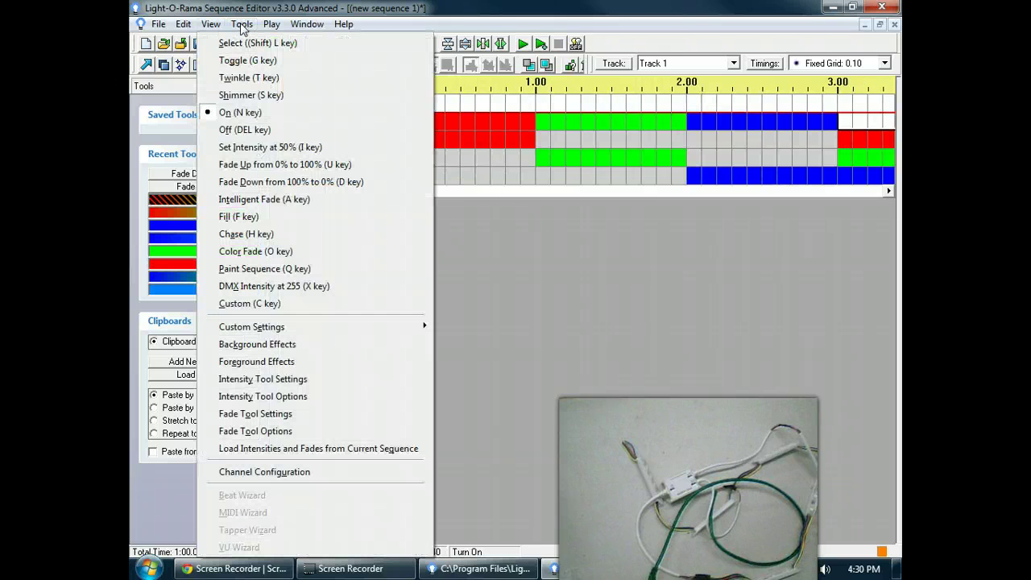
{"action": "mouse_move", "coordinate": [274, 25]}
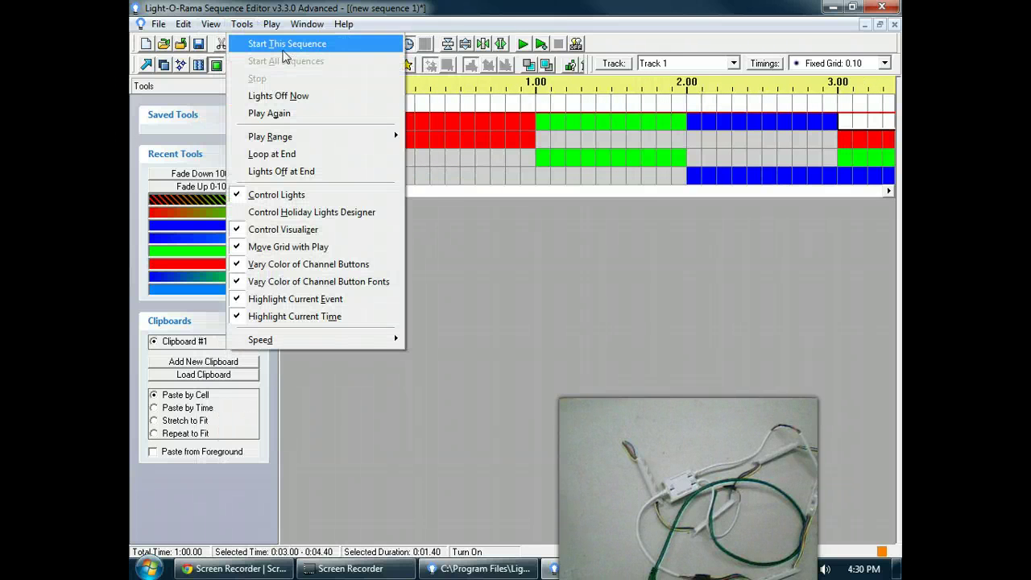
{"action": "left_click", "coordinate": [284, 45]}
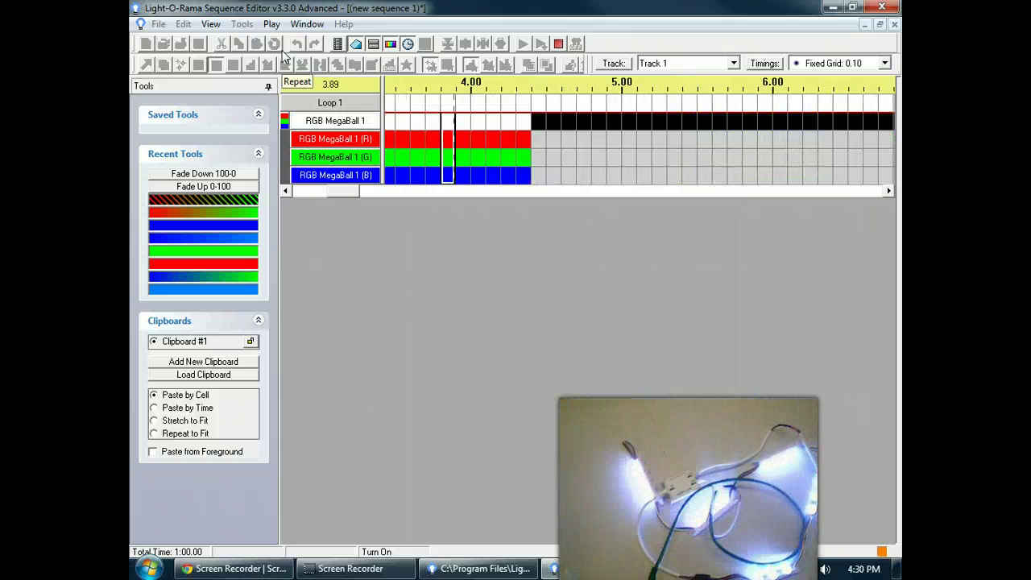
{"action": "left_click", "coordinate": [210, 24]}
{"action": "mouse_move", "coordinate": [271, 24]}
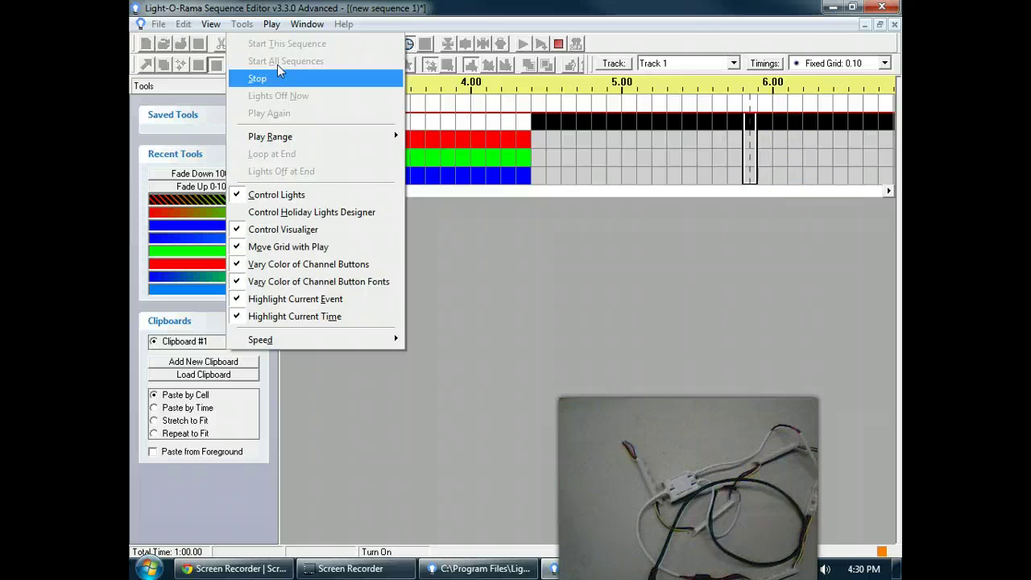
{"action": "left_click", "coordinate": [278, 71]}
{"action": "left_click_drag", "start_coordinate": [339, 192], "coordinate": [303, 190]}
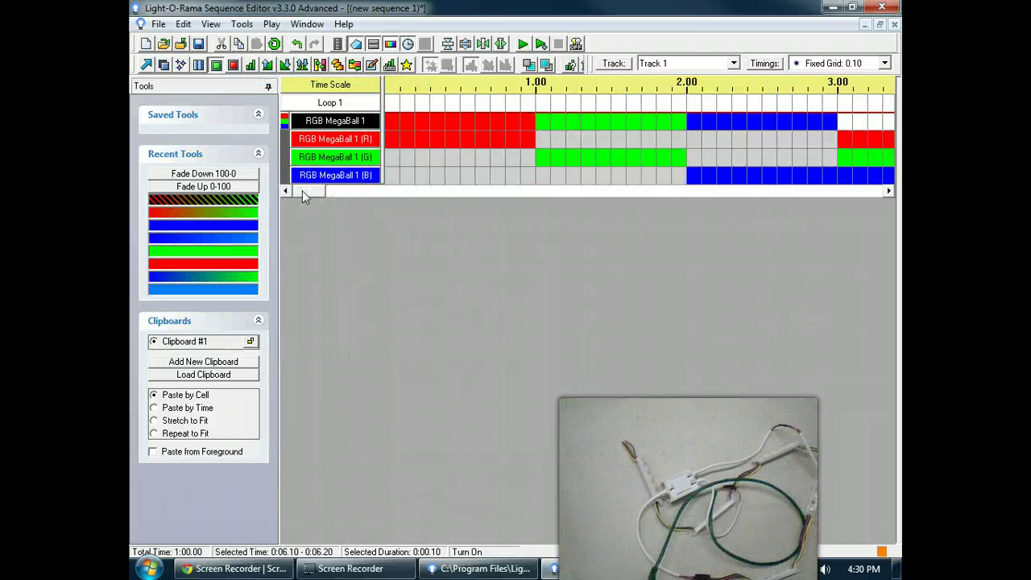